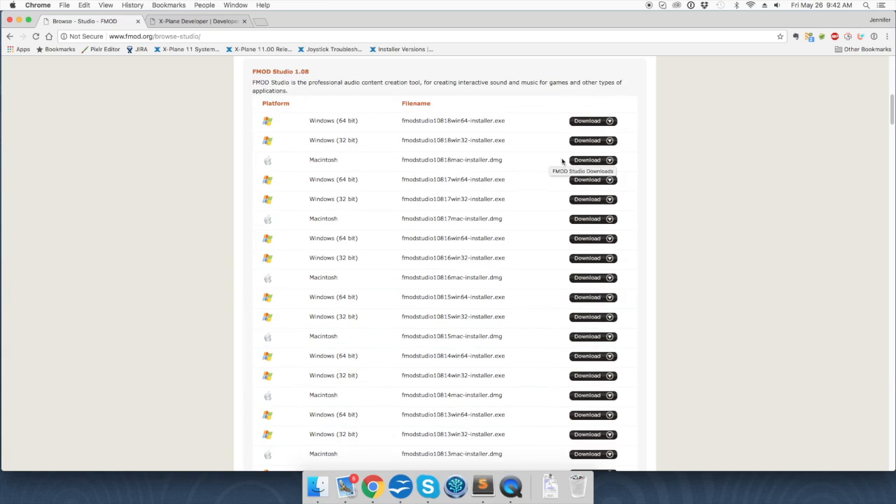
# Step: Download fmodstudio10818mac-installer.dmg and open the FMOD Studio documentation introduction page
pyautogui.click(587, 161)
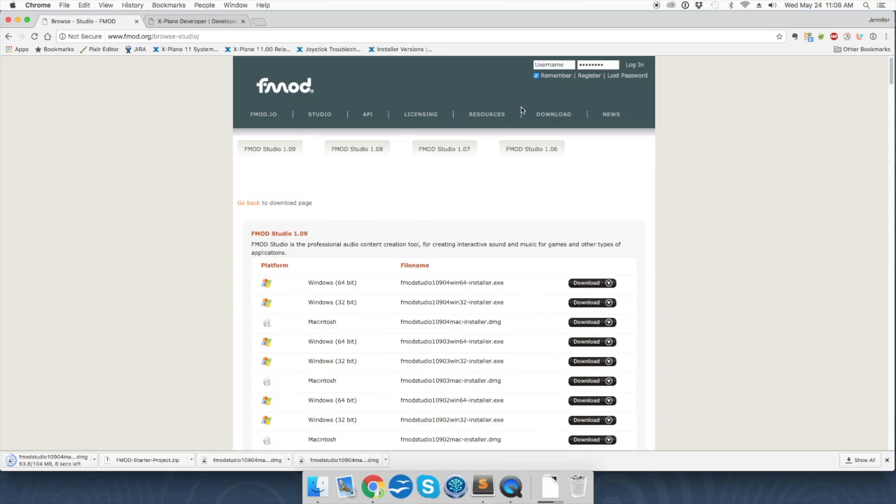
pyautogui.moveTo(475, 118)
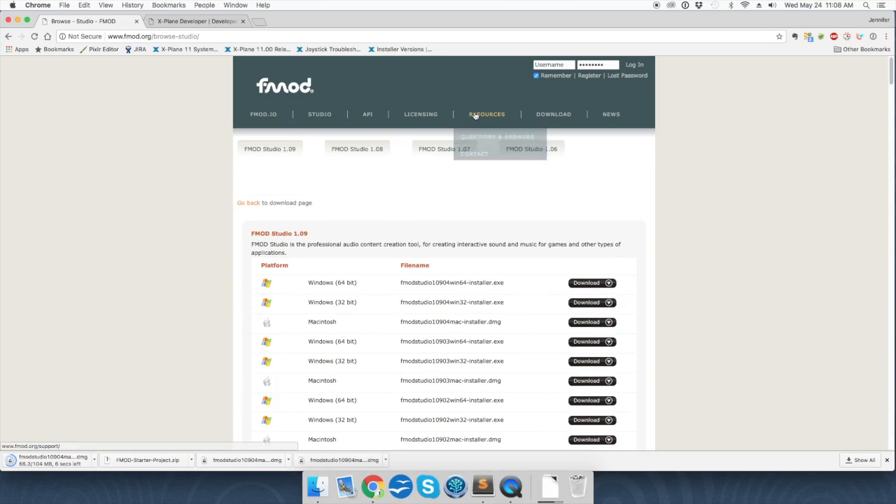
pyautogui.click(482, 174)
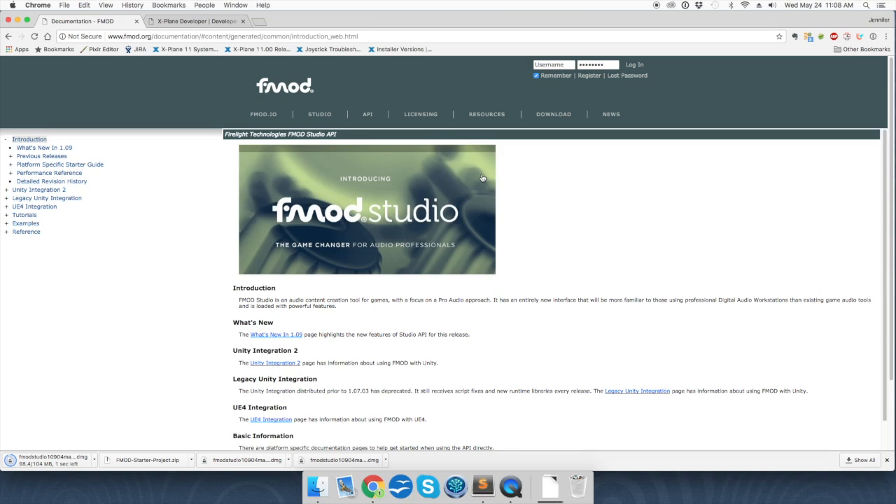
# Step: Open the Sound (.snd) File Format Specification from X-Plane Developer's File Format Specifications
pyautogui.click(218, 21)
pyautogui.moveTo(352, 139)
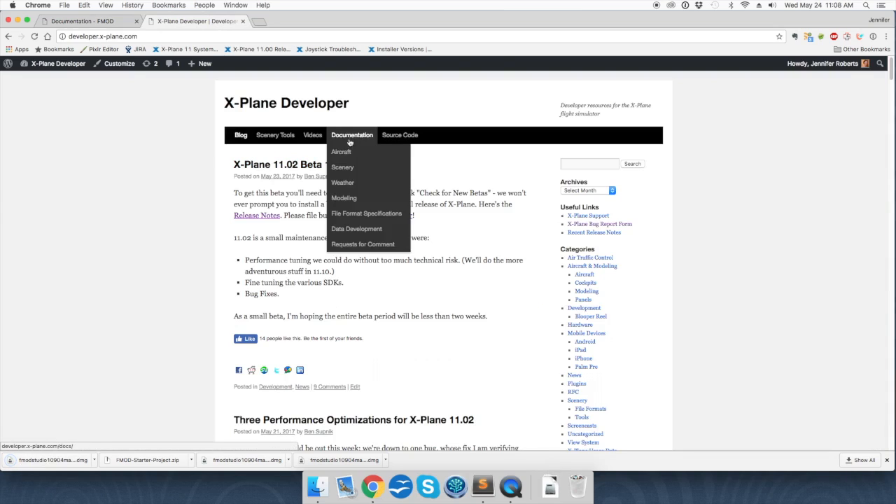
pyautogui.click(351, 214)
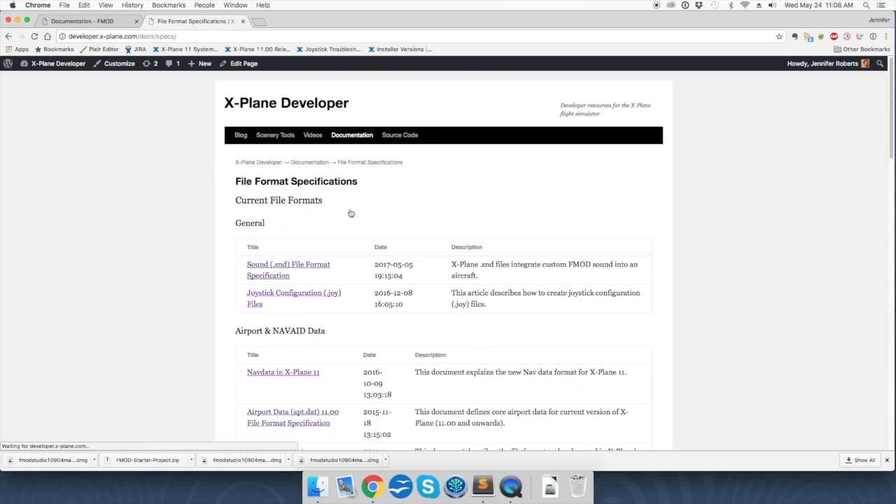
pyautogui.scroll(-1, 351, 213)
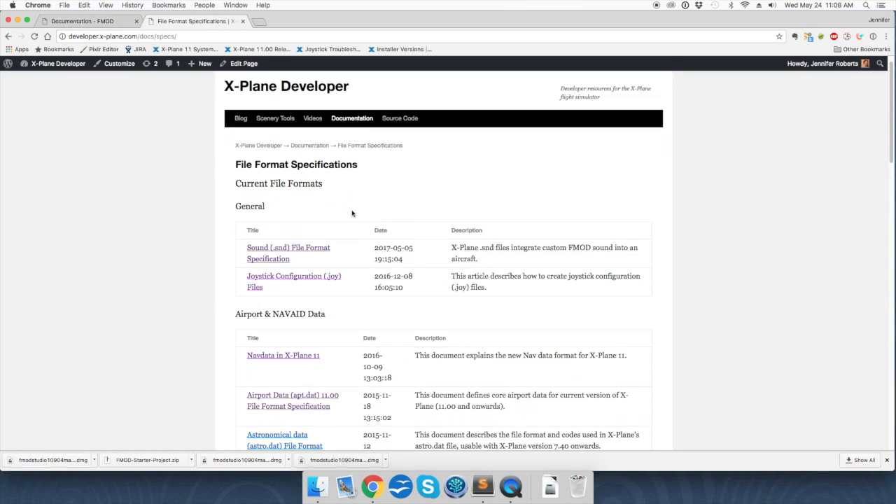
pyautogui.click(302, 250)
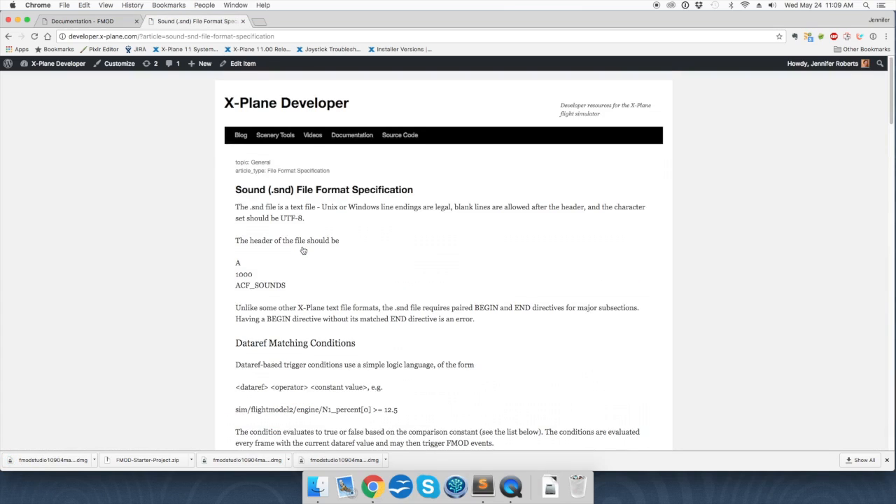
# Step: Open the Using FMOD with X-Plane guide from the Aircraft Development Documentation page
pyautogui.click(340, 152)
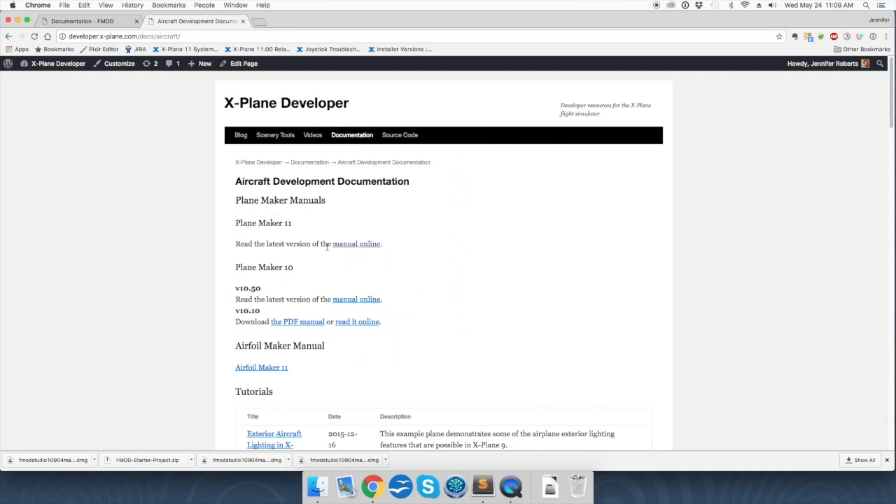
pyautogui.scroll(-8, 328, 249)
pyautogui.scroll(-3, 326, 250)
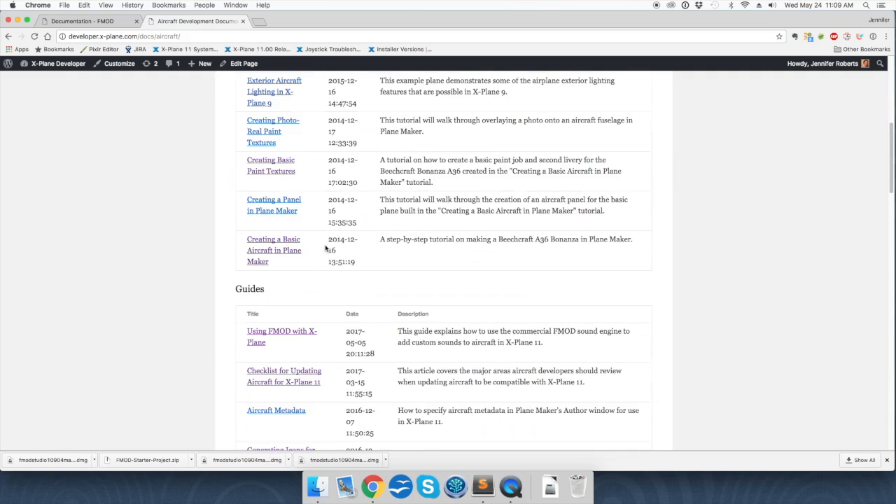
pyautogui.click(281, 331)
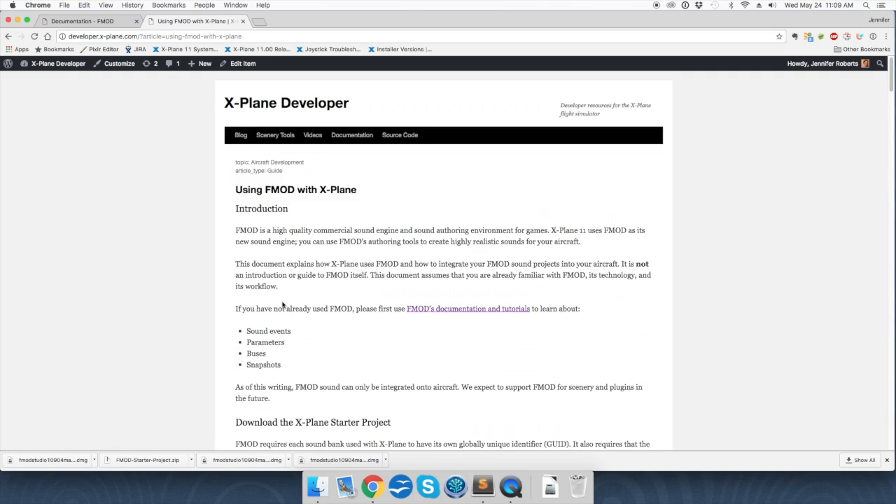
# Step: Download FMOD-Starter-Project.zip from the guide and show it in the Downloads folder
pyautogui.scroll(-5, 282, 305)
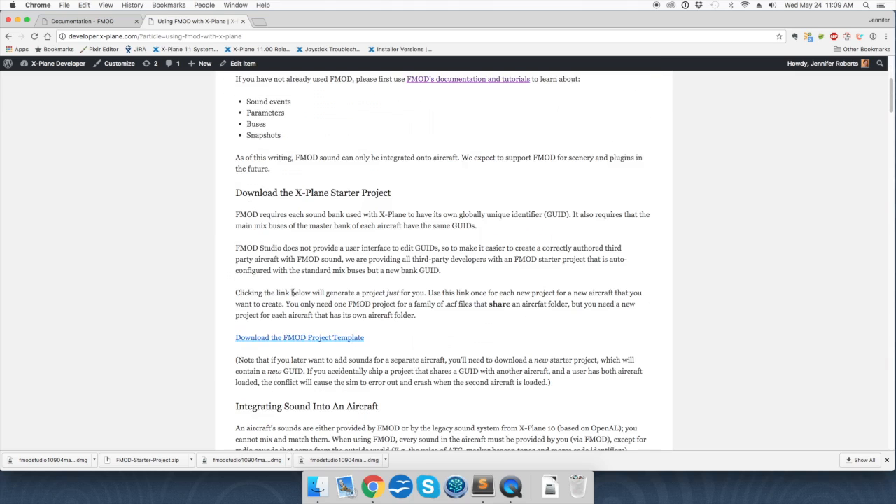
pyautogui.click(285, 337)
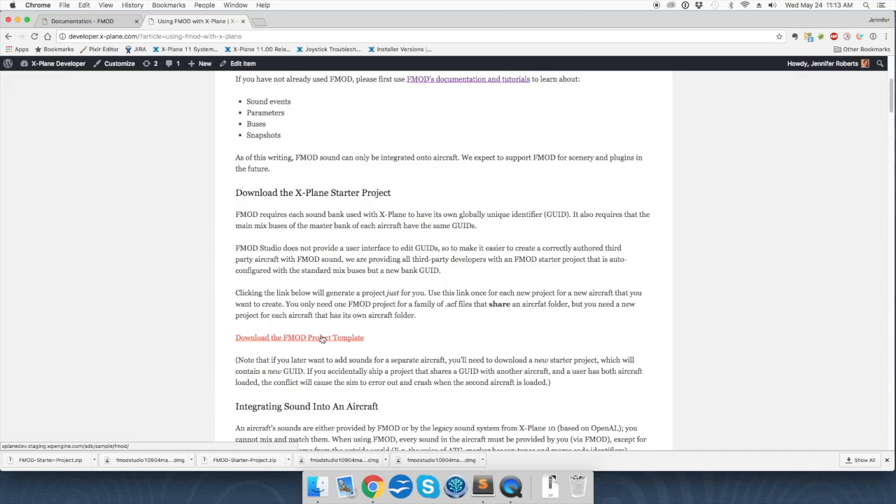
pyautogui.click(36, 466)
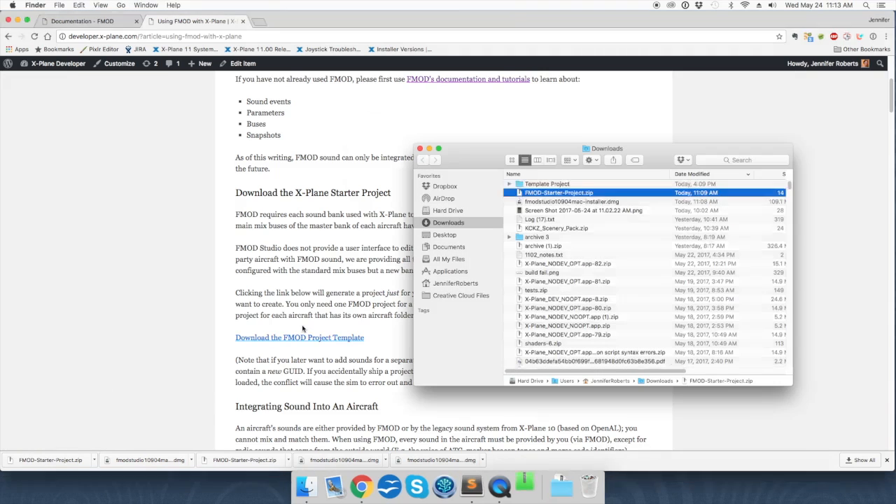
# Step: Open X-Plane Template.fspro from the Template Project folder in FMOD Studio
pyautogui.doubleClick(552, 184)
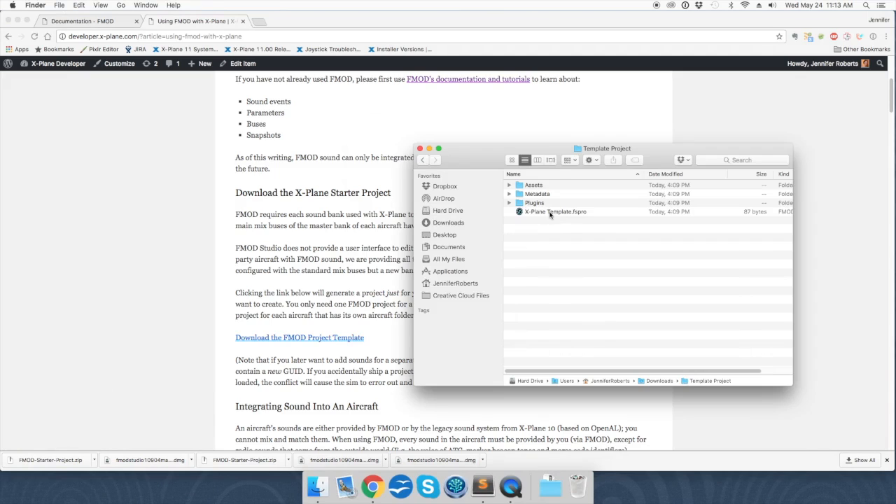
pyautogui.doubleClick(549, 212)
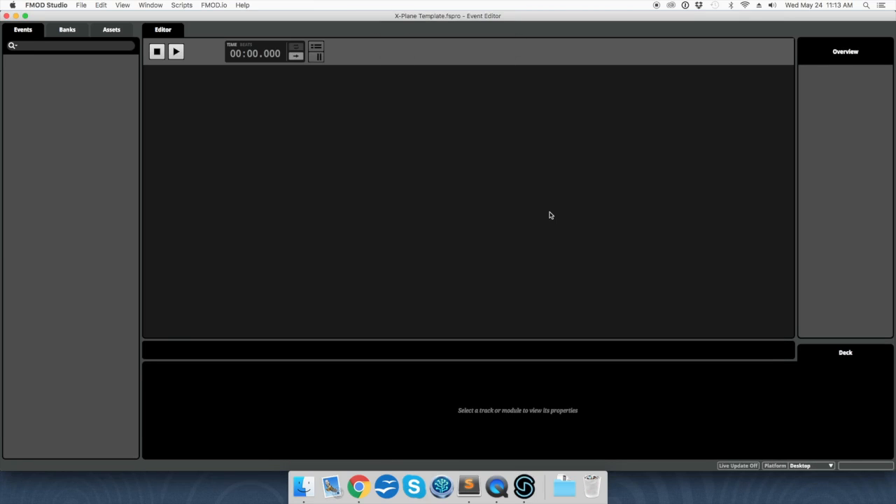
pyautogui.click(158, 7)
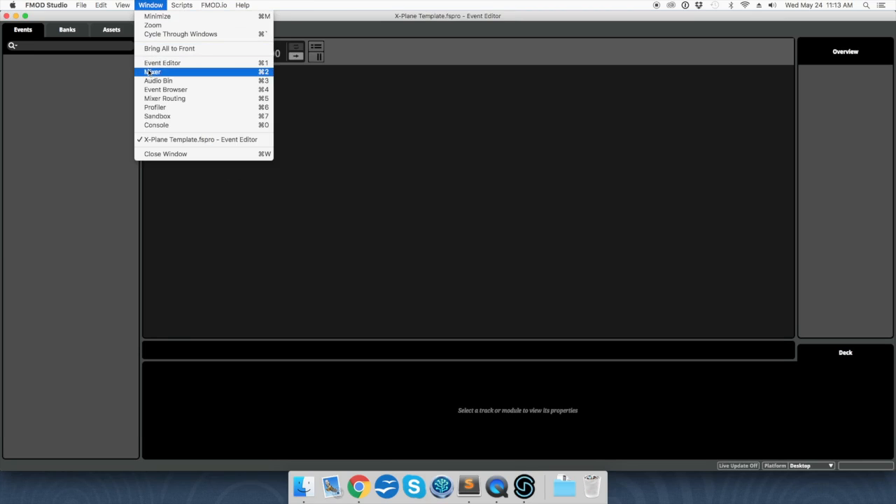
pyautogui.click(148, 72)
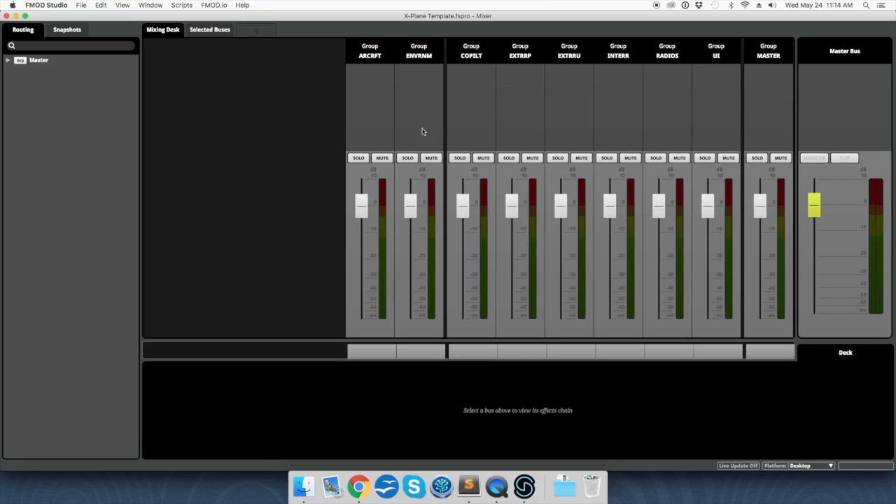
pyautogui.click(155, 6)
pyautogui.click(159, 64)
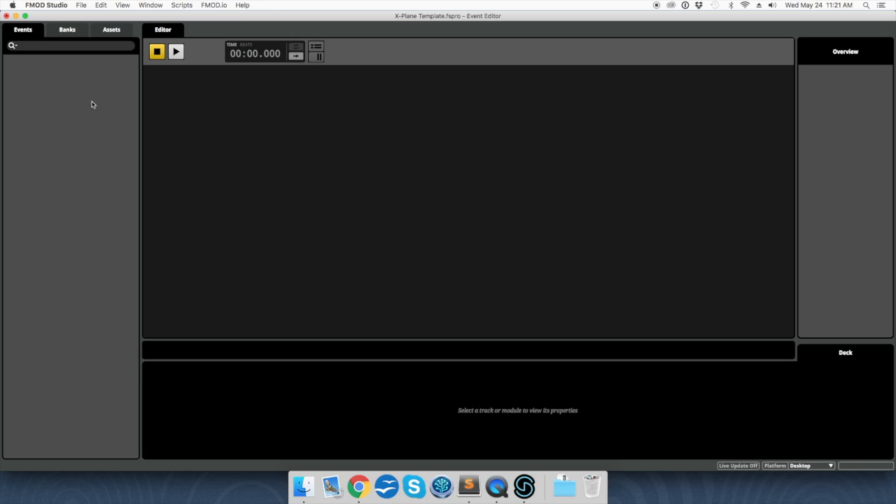
# Step: Create a new event named engine in the Events panel
pyautogui.rightClick(71, 94)
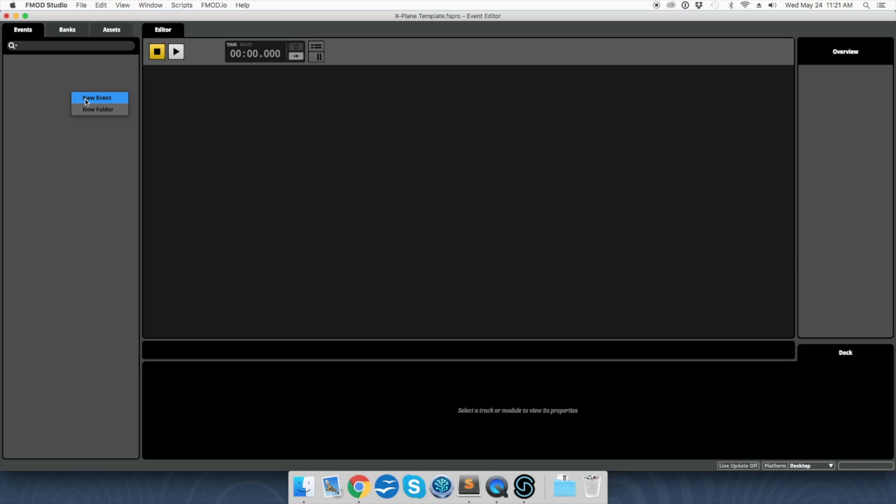
pyautogui.click(85, 101)
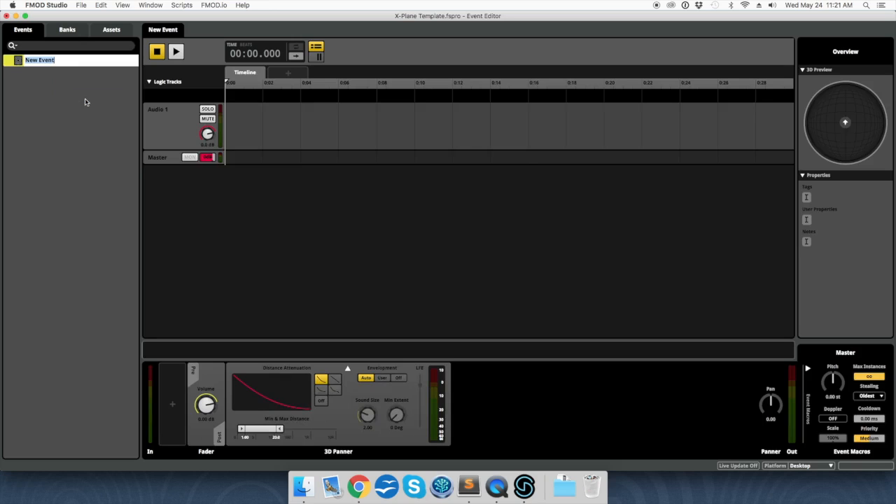
pyautogui.write('engine')
pyautogui.press('Return')
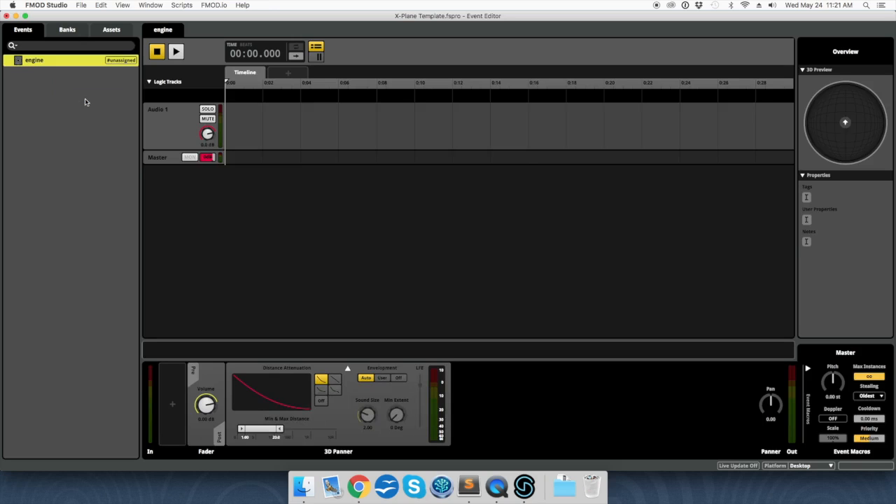
# Step: Assign the engine event to the Master Bank
pyautogui.rightClick(119, 62)
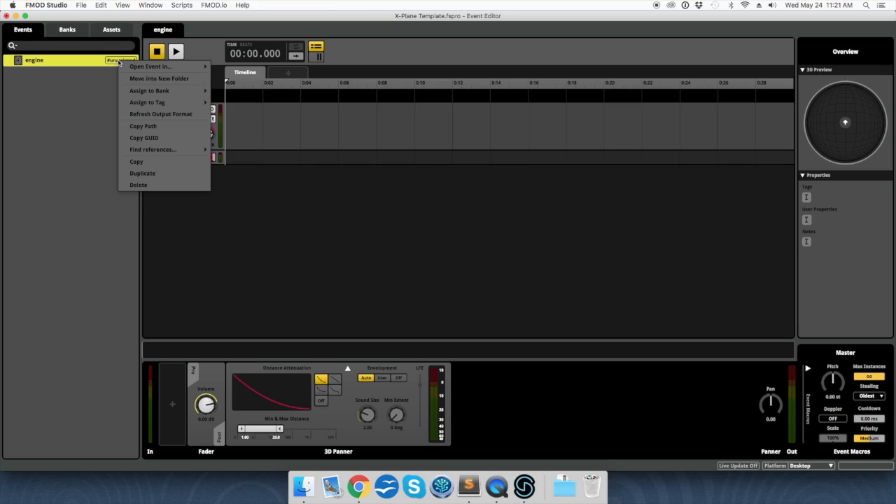
pyautogui.moveTo(137, 91)
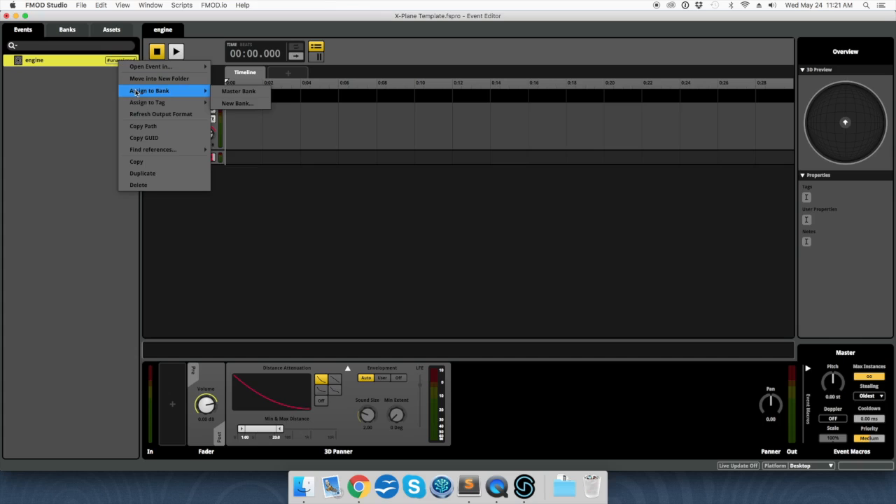
pyautogui.click(238, 92)
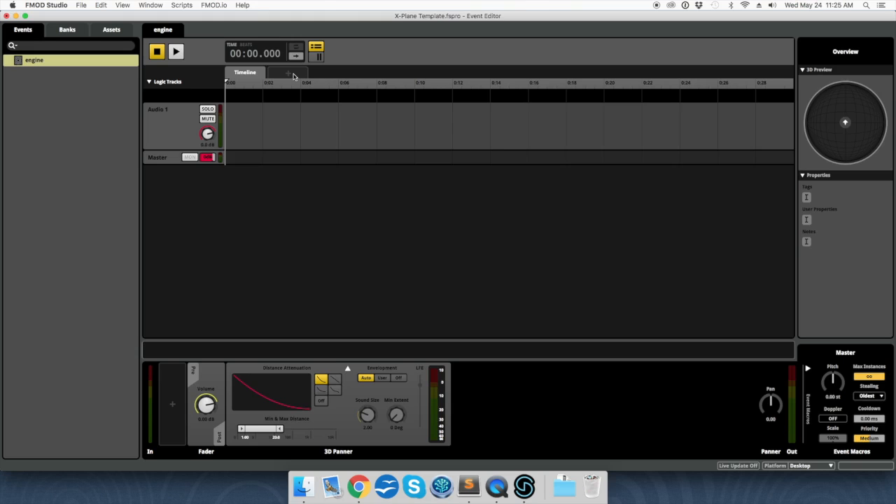
# Step: Add a parameter named with the pasted sim/flightmodel rad_sec dataref, ranging 0 to 300
pyautogui.click(293, 74)
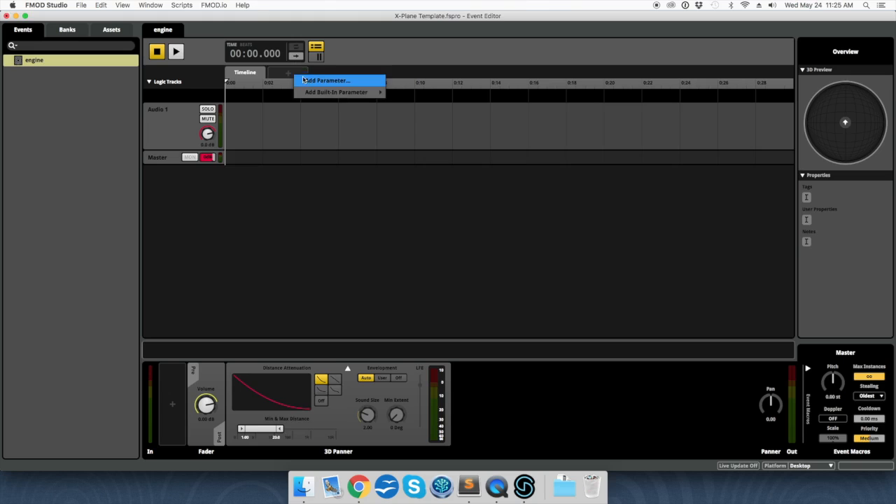
pyautogui.click(323, 80)
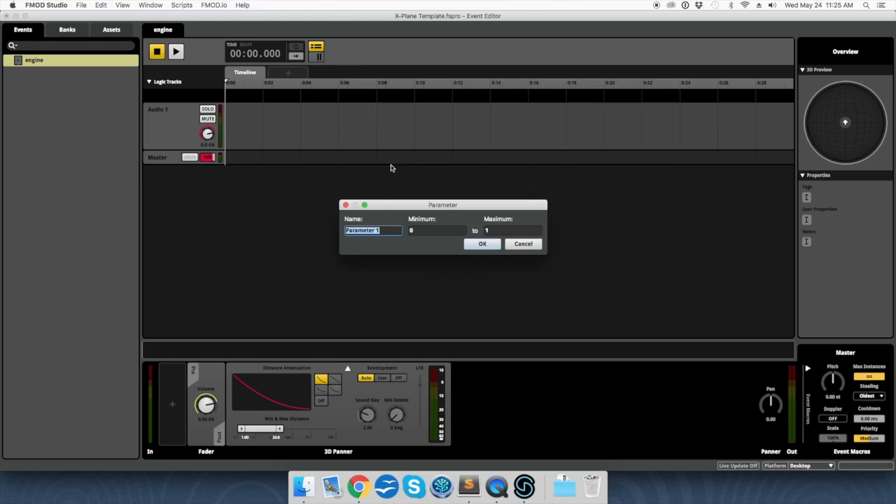
pyautogui.click(366, 230)
pyautogui.doubleClick(366, 230)
pyautogui.click(366, 230)
pyautogui.tripleClick(366, 230)
pyautogui.press('super+v')
pyautogui.click(419, 231)
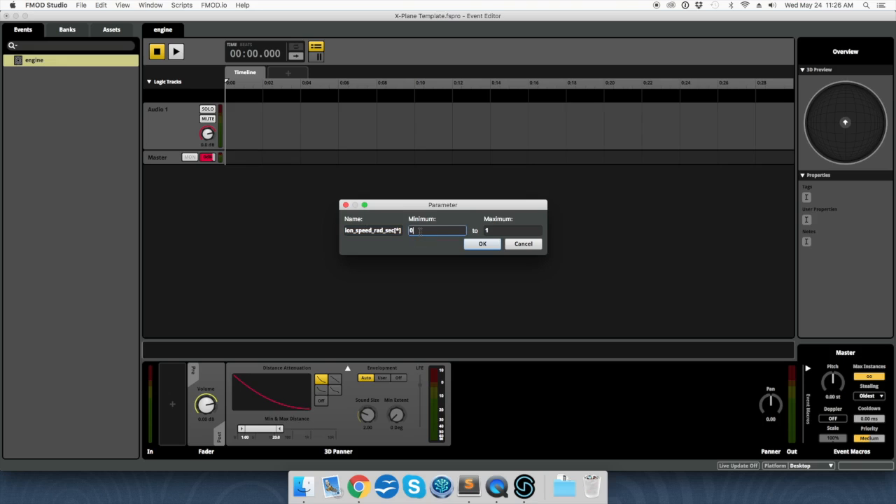
pyautogui.click(501, 230)
pyautogui.write('300')
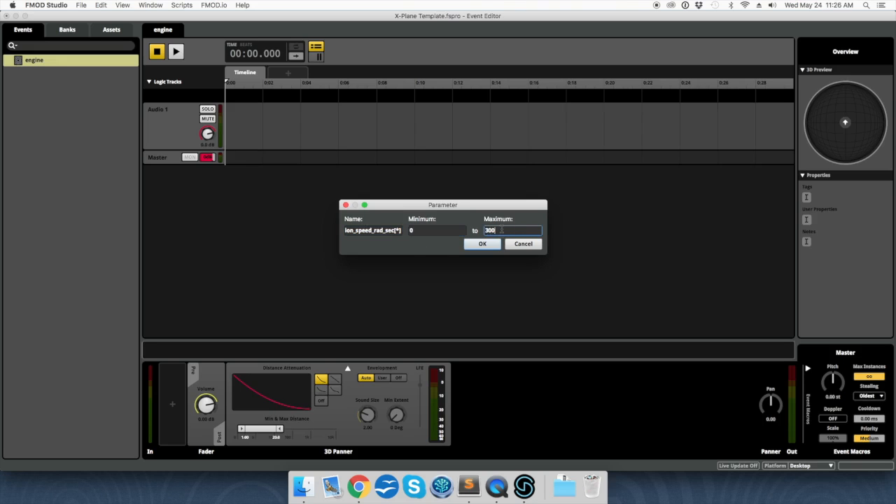
pyautogui.press('Return')
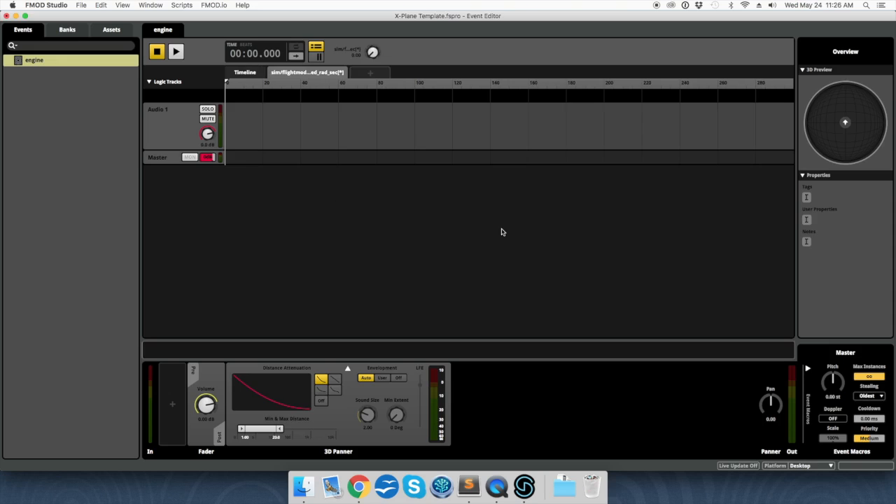
# Step: Add a single sound on Audio 1 stretched from the range start to its end
pyautogui.rightClick(314, 128)
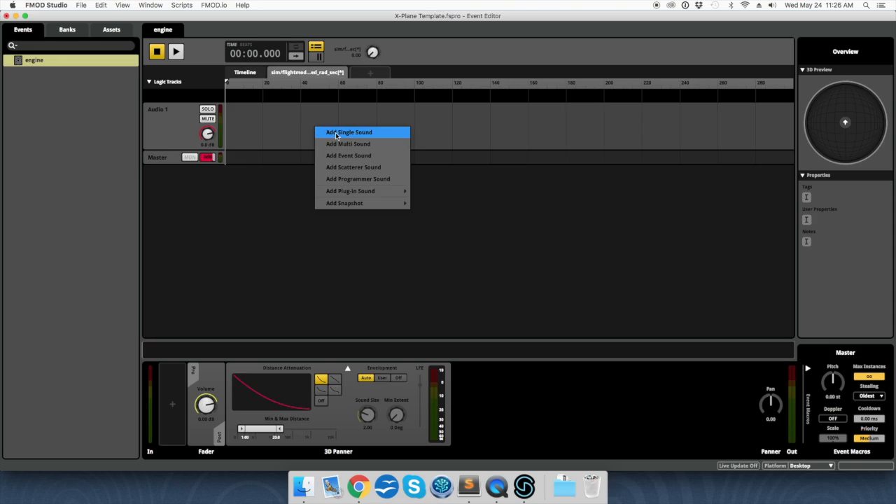
pyautogui.click(337, 134)
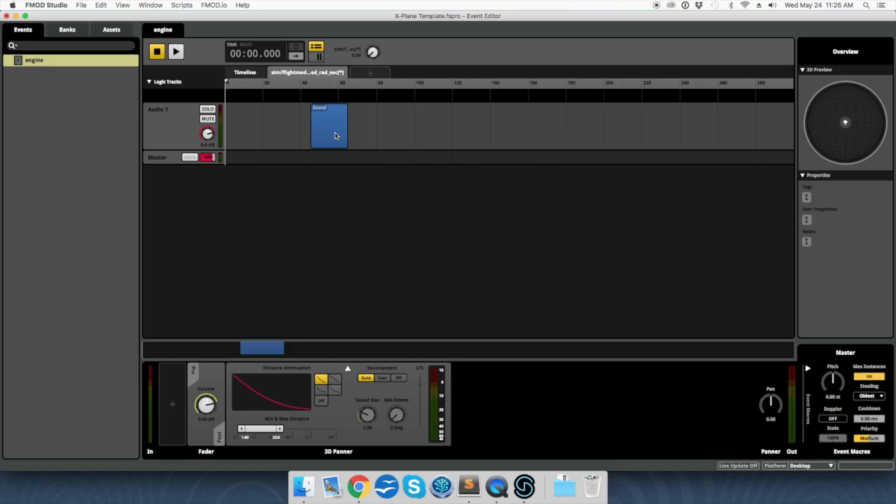
pyautogui.moveTo(311, 132); pyautogui.dragTo(221, 133)
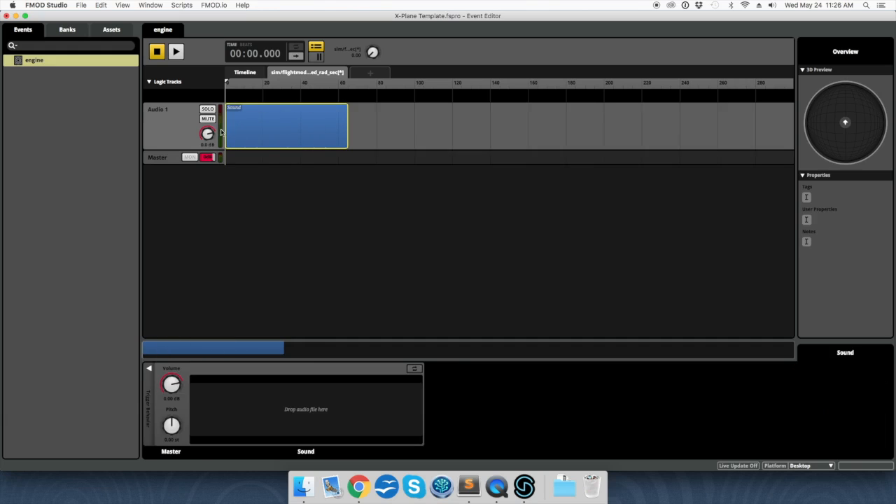
pyautogui.click(352, 136)
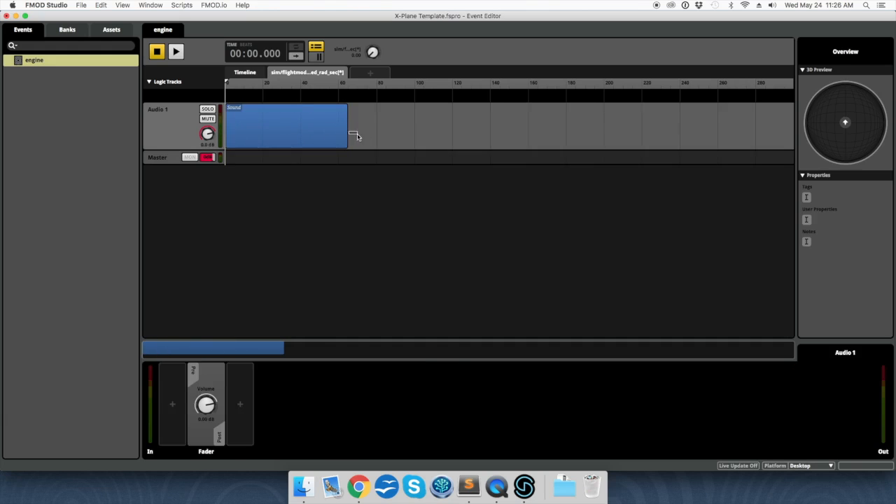
pyautogui.click(344, 137)
pyautogui.moveTo(349, 137); pyautogui.dragTo(816, 144)
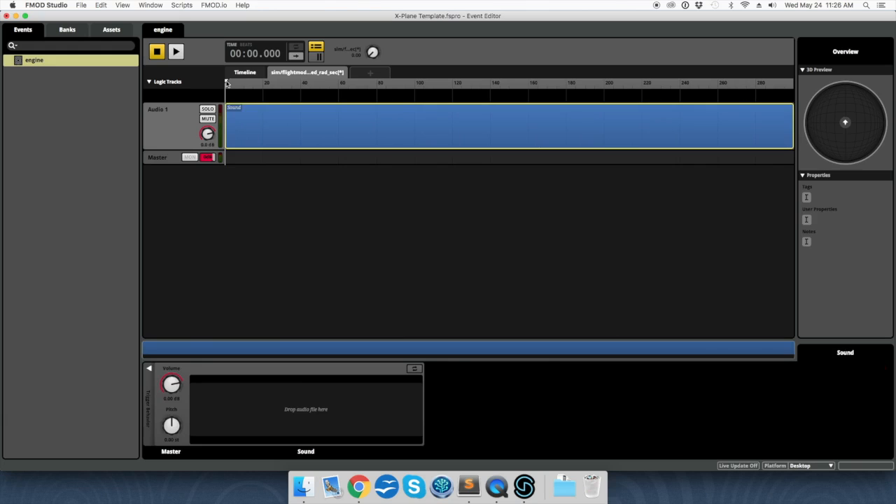
# Step: Scrub the parameter value across its range, ending around 103
pyautogui.moveTo(225, 83); pyautogui.dragTo(204, 88)
pyautogui.click(339, 91)
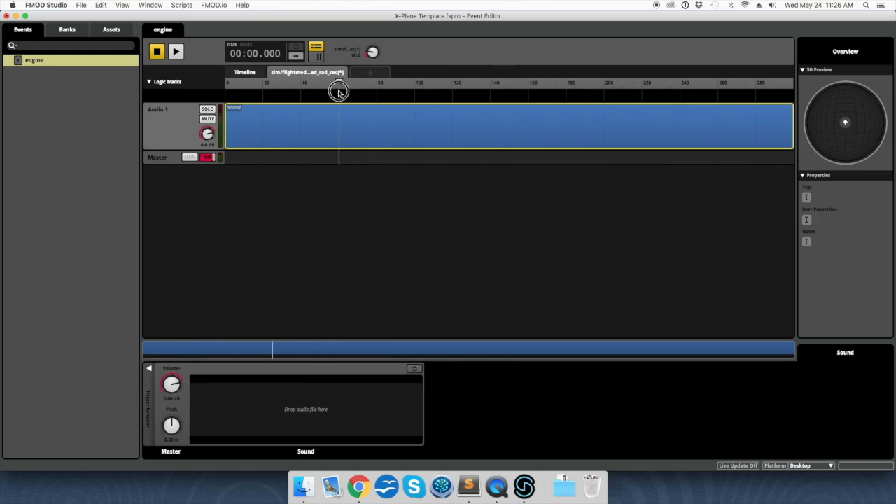
pyautogui.moveTo(338, 91); pyautogui.dragTo(420, 90)
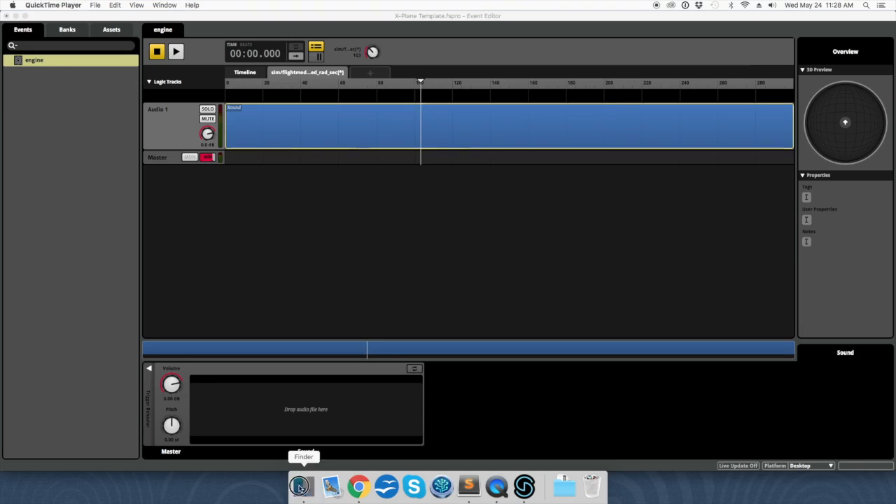
# Step: Load ENGINE_RECIPROCATING_inn.wav into the empty sound and enable Loop Playback
pyautogui.click(303, 486)
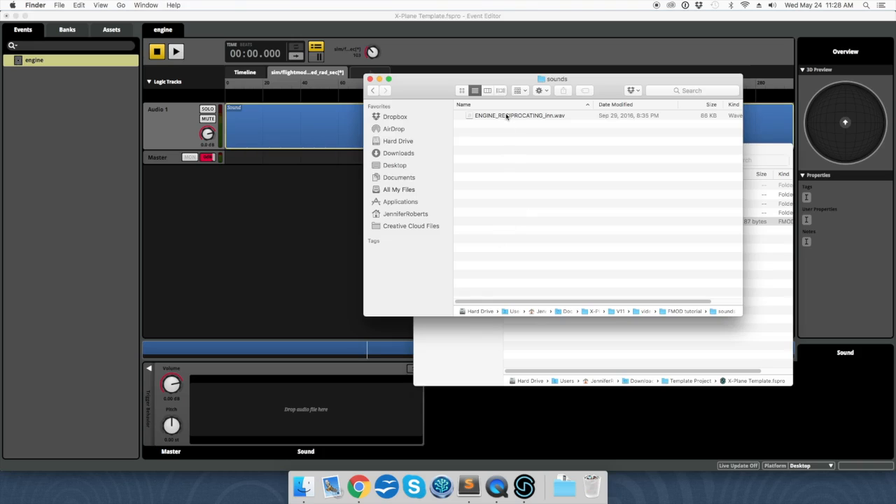
pyautogui.moveTo(506, 116); pyautogui.dragTo(270, 411)
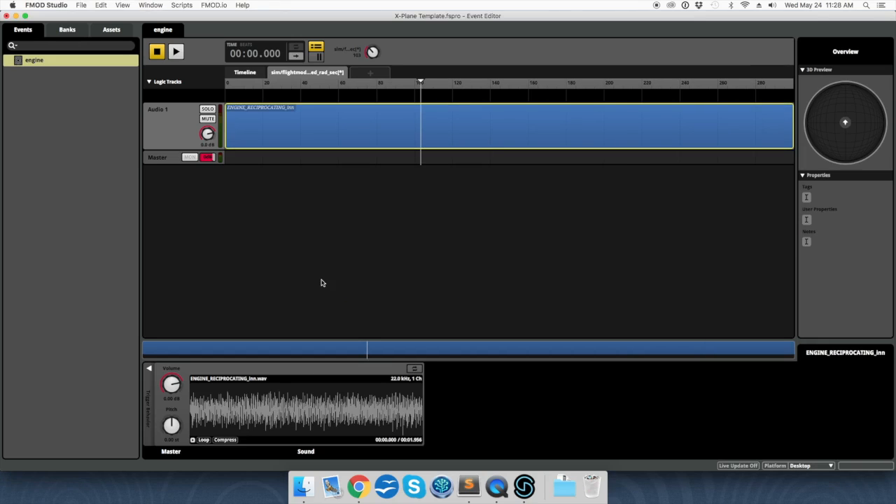
pyautogui.click(414, 370)
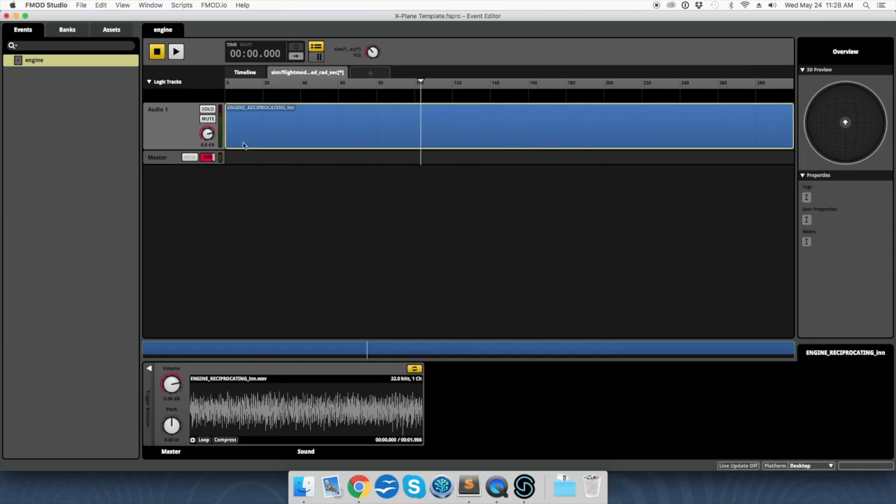
# Step: Play the engine event while sweeping the parameter, then stop playback
pyautogui.click(204, 69)
pyautogui.click(177, 53)
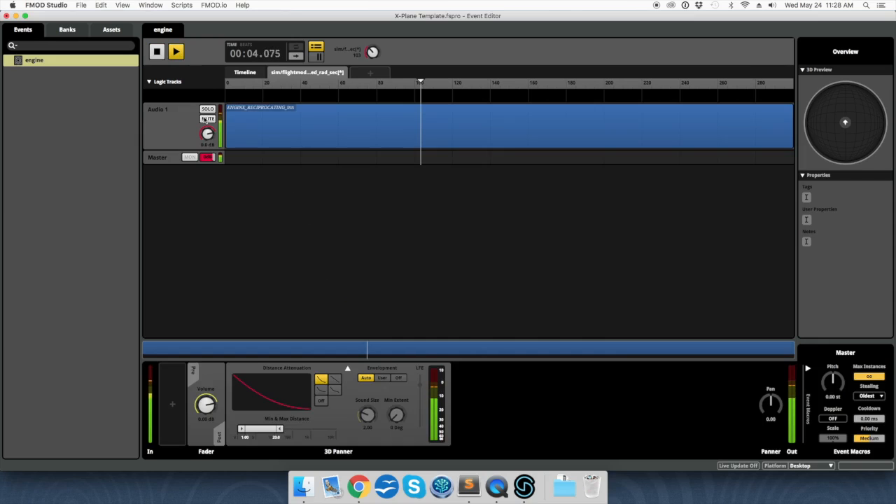
pyautogui.moveTo(420, 82)
pyautogui.mouseDown()
pyautogui.moveTo(324, 77)
pyautogui.moveTo(545, 84)
pyautogui.moveTo(356, 88)
pyautogui.moveTo(518, 92)
pyautogui.moveTo(315, 98)
pyautogui.moveTo(370, 84)
pyautogui.moveTo(506, 86)
pyautogui.mouseUp()
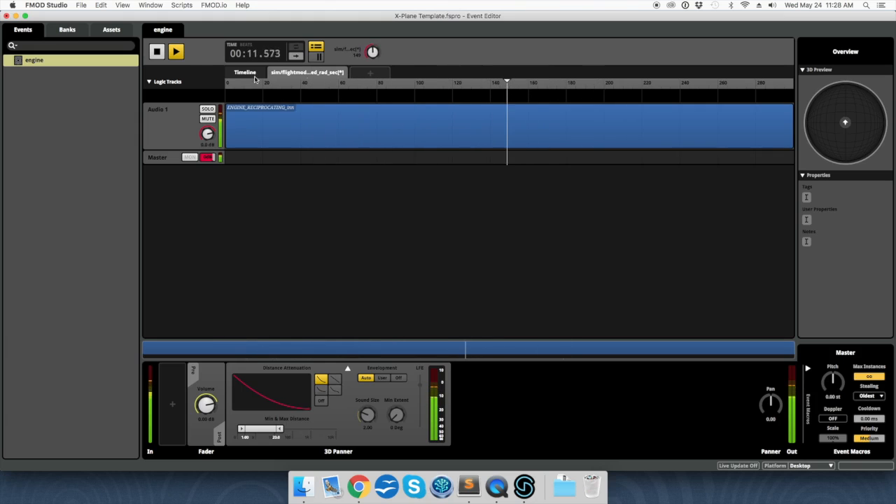
pyautogui.click(158, 53)
pyautogui.click(251, 126)
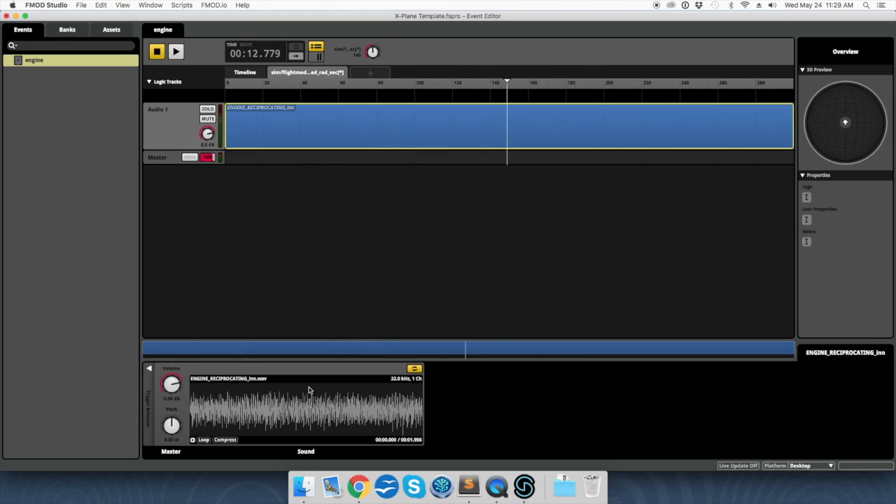
# Step: Add an Autopitch modulator to the engine sound's Pitch and turn its Root Pitch down
pyautogui.rightClick(172, 426)
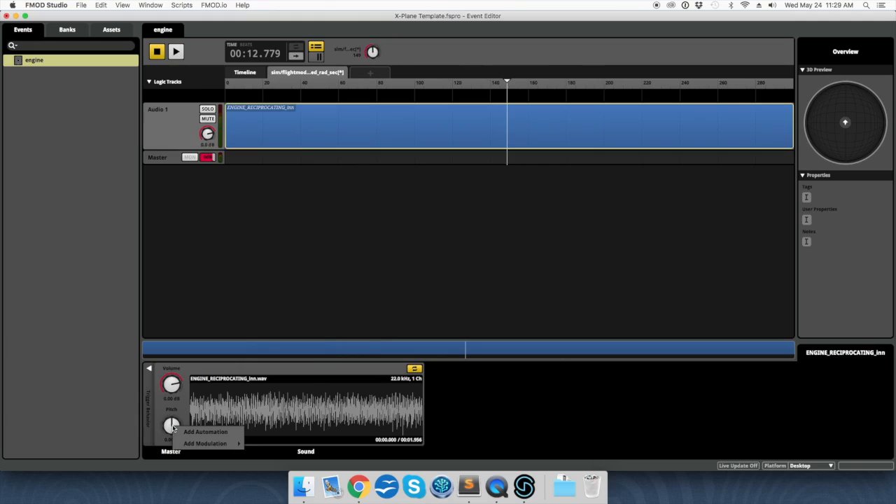
pyautogui.moveTo(201, 445)
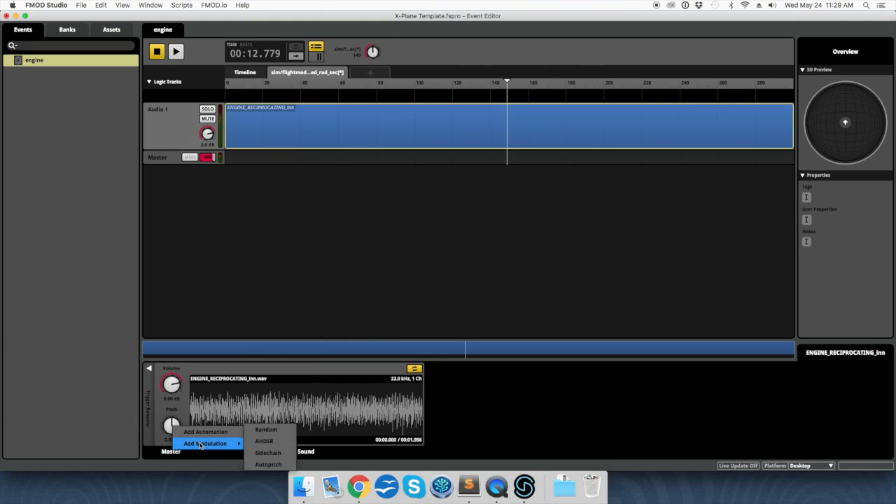
pyautogui.click(267, 464)
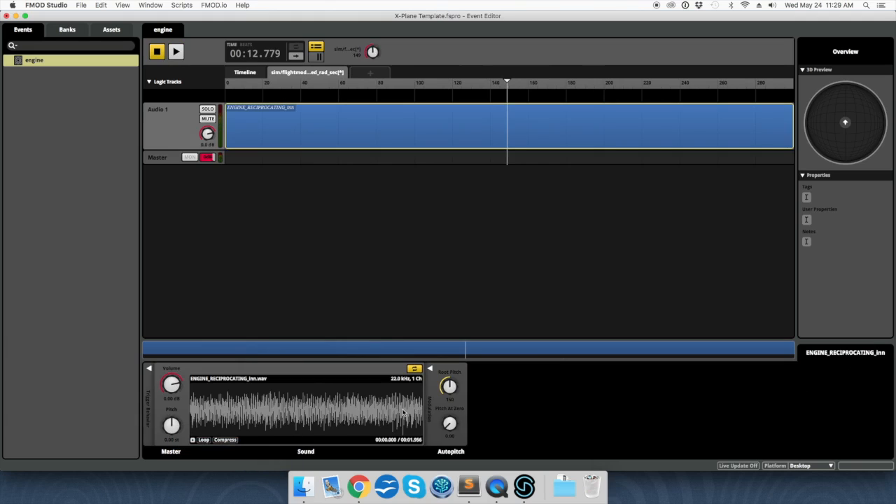
pyautogui.moveTo(450, 383); pyautogui.dragTo(448, 383)
pyautogui.click(449, 401)
pyautogui.click(232, 81)
pyautogui.press('space')
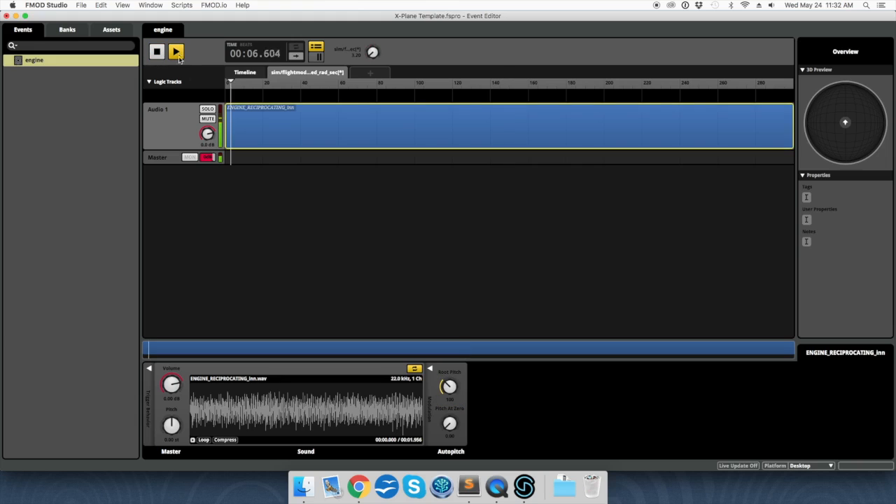
pyautogui.moveTo(232, 80); pyautogui.dragTo(377, 91)
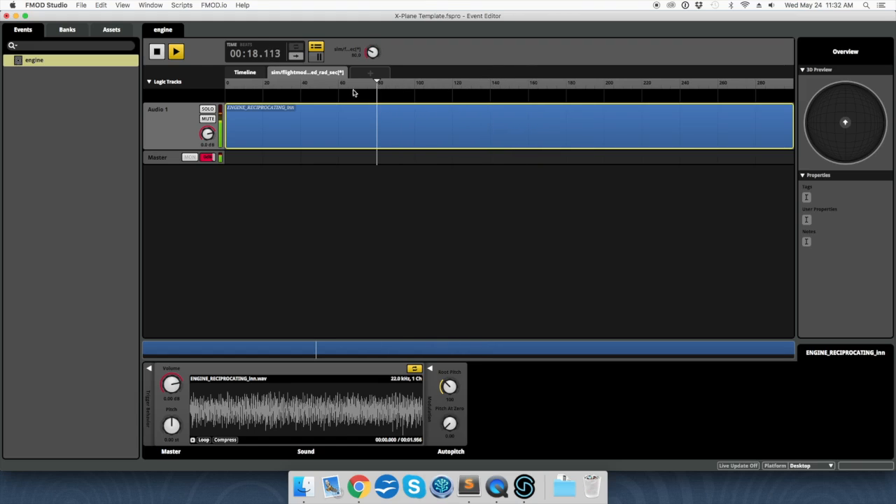
pyautogui.click(157, 51)
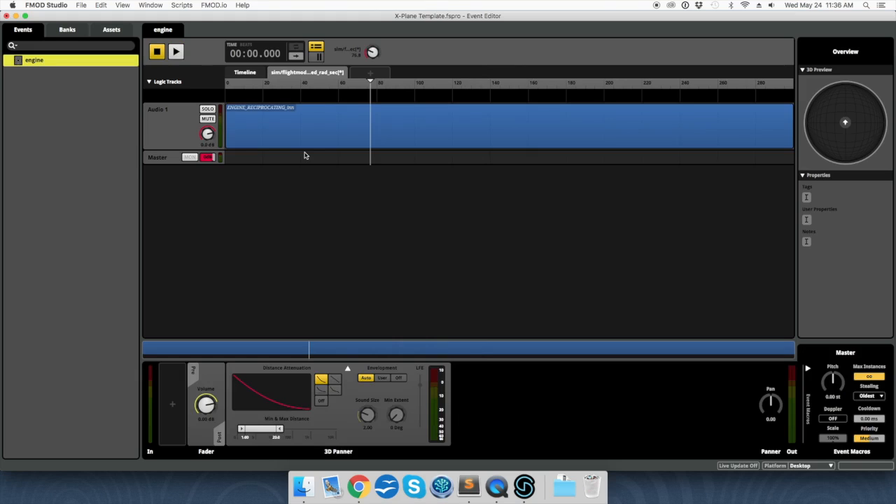
# Step: In Mixer Routing, reroute engine into Master > Exterior Processed > Aircraft
pyautogui.click(151, 6)
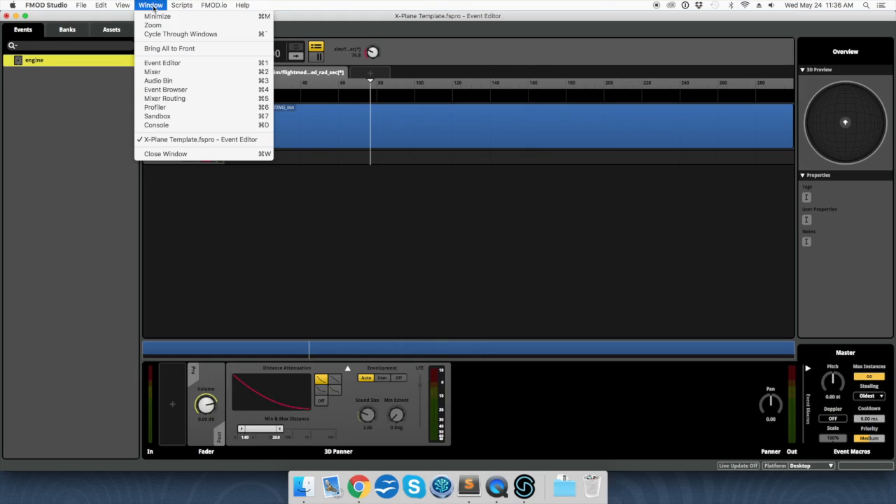
pyautogui.click(159, 98)
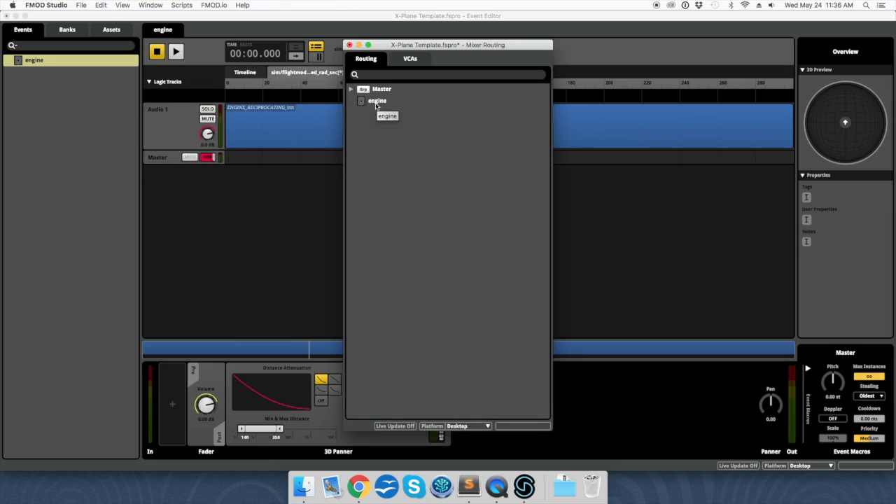
pyautogui.rightClick(377, 106)
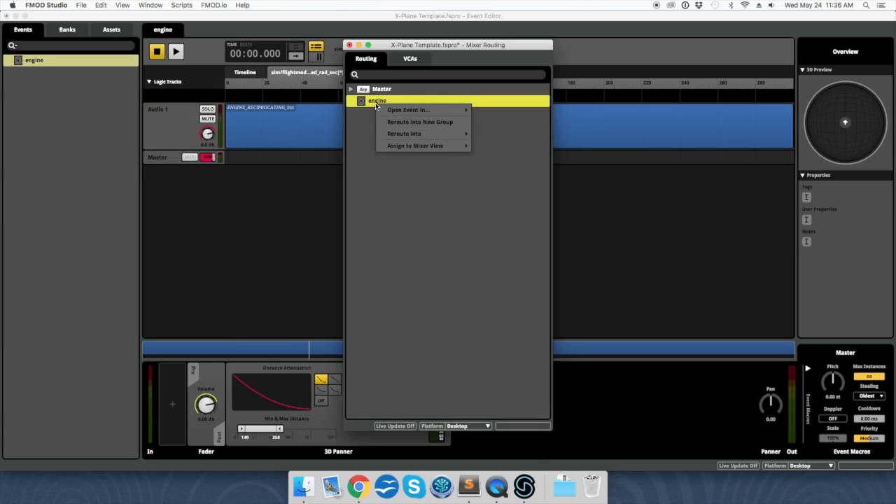
pyautogui.moveTo(392, 134)
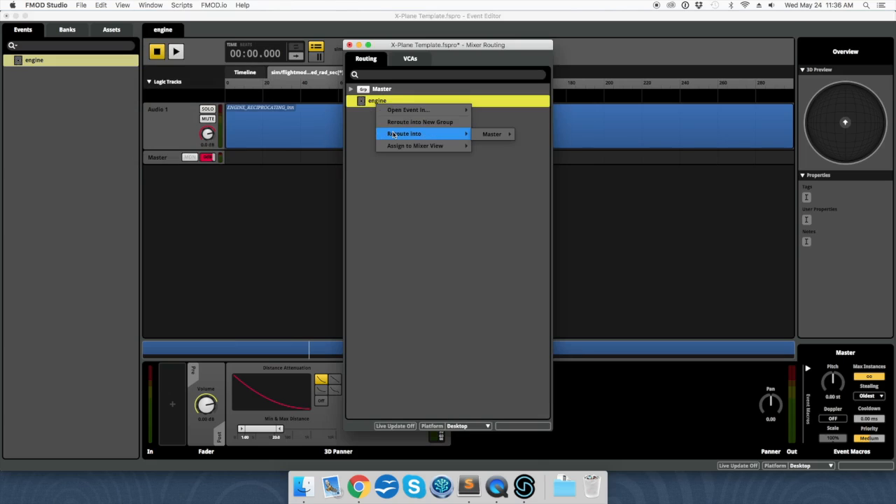
pyautogui.moveTo(482, 137)
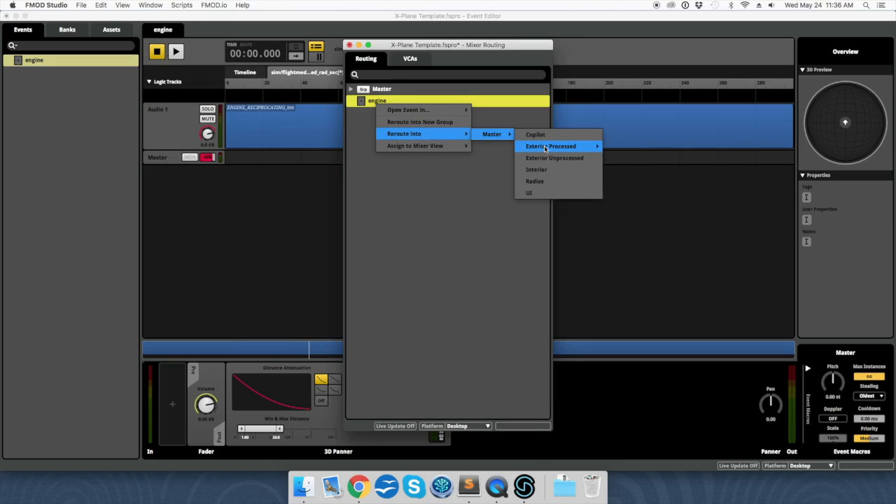
pyautogui.moveTo(544, 149)
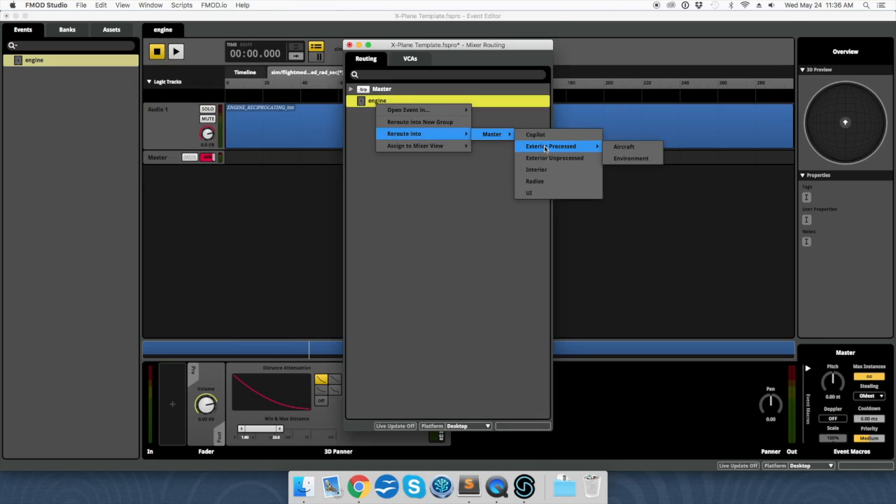
pyautogui.click(637, 149)
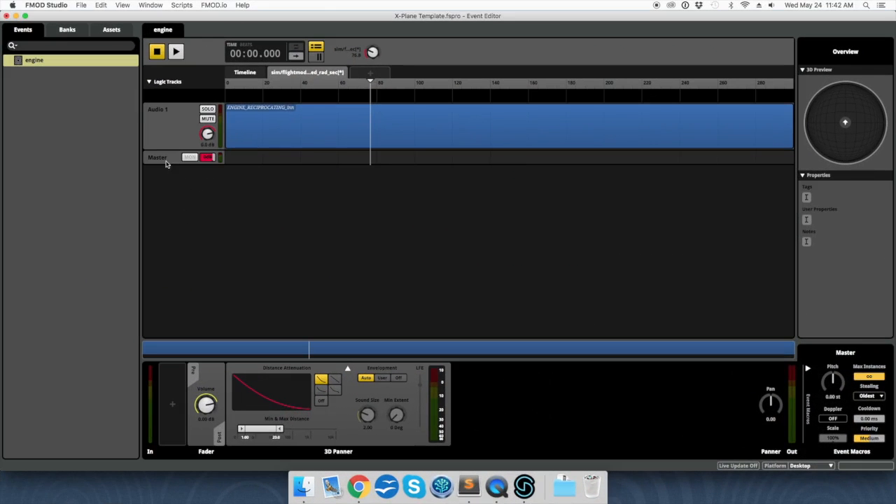
# Step: In the Mixer's Snapshots panel, create an overriding snapshot named in_cockpit_door_open
pyautogui.click(150, 5)
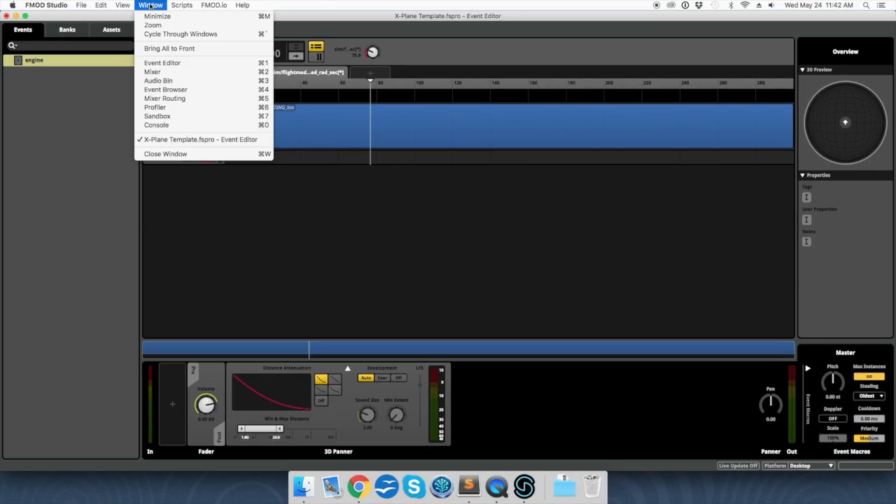
pyautogui.click(154, 72)
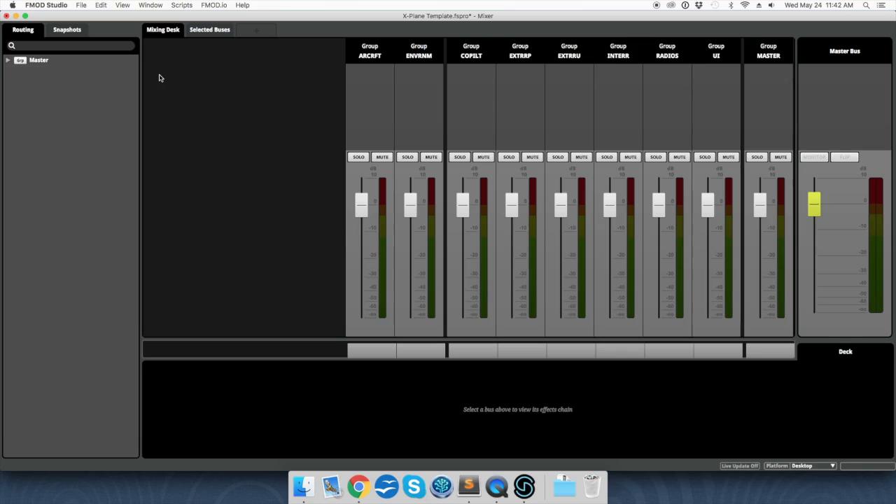
pyautogui.click(67, 29)
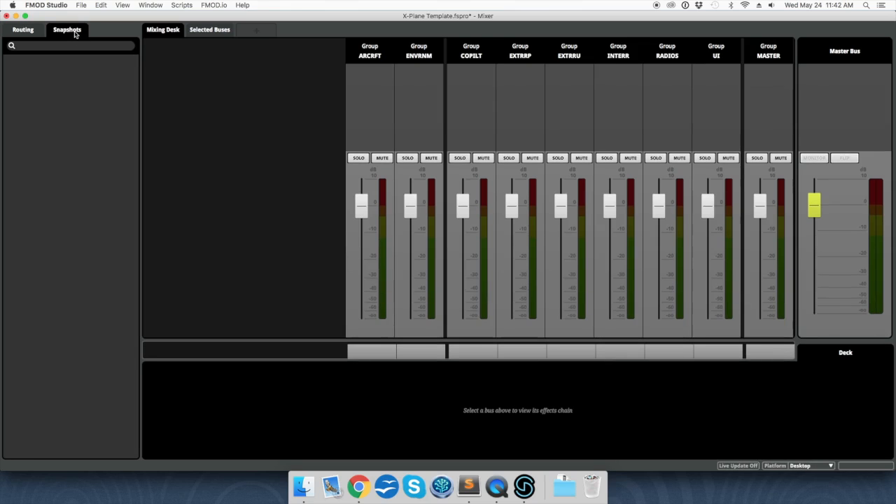
pyautogui.rightClick(71, 85)
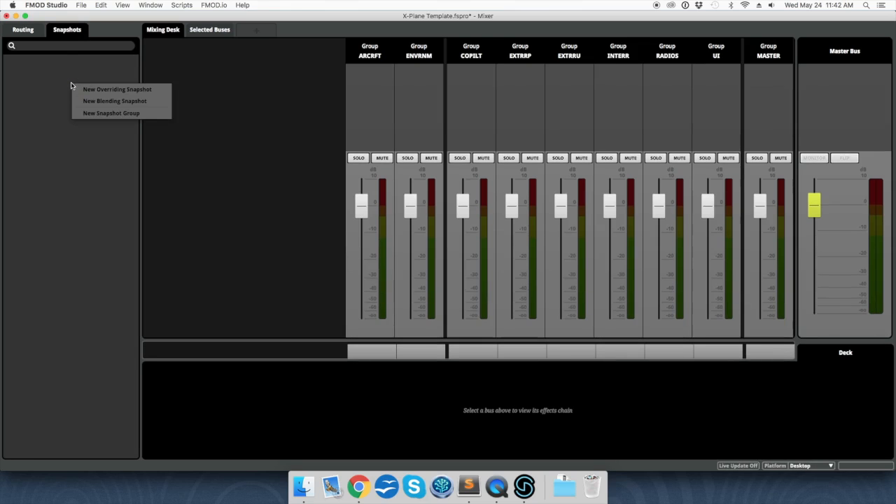
pyautogui.click(100, 91)
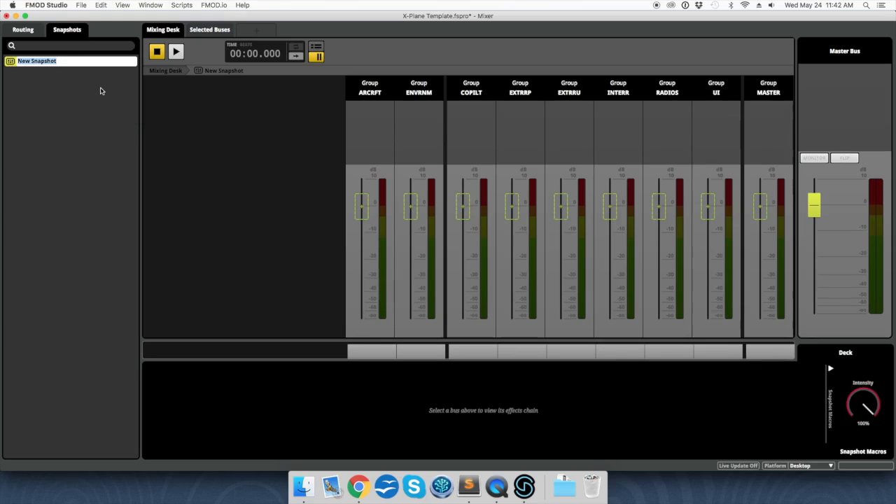
pyautogui.write('in_cockpit_door_open')
pyautogui.press('Return')
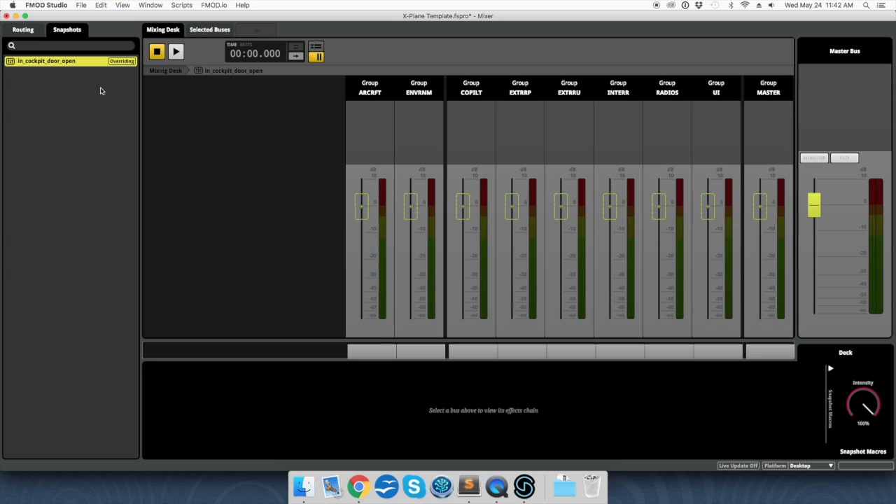
# Step: Add a 0-to-1 parameter named with the pasted door_open_ratio dataref to the snapshot
pyautogui.click(316, 49)
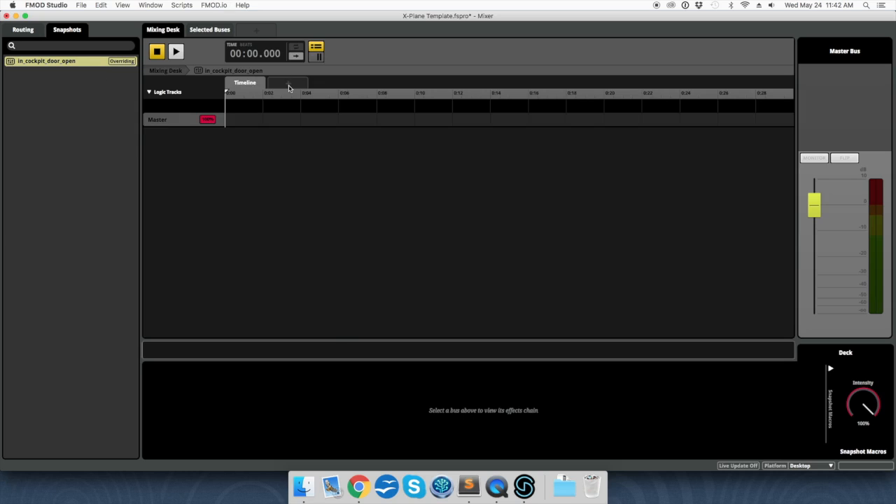
pyautogui.click(289, 87)
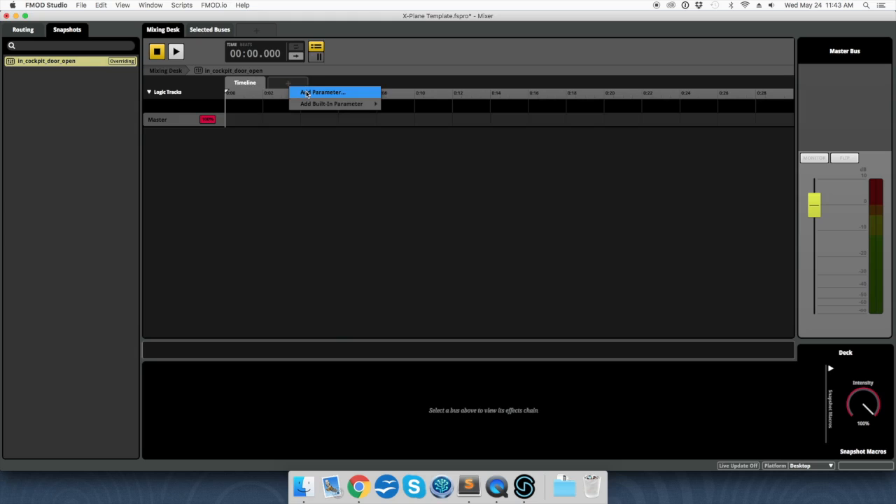
pyautogui.click(305, 93)
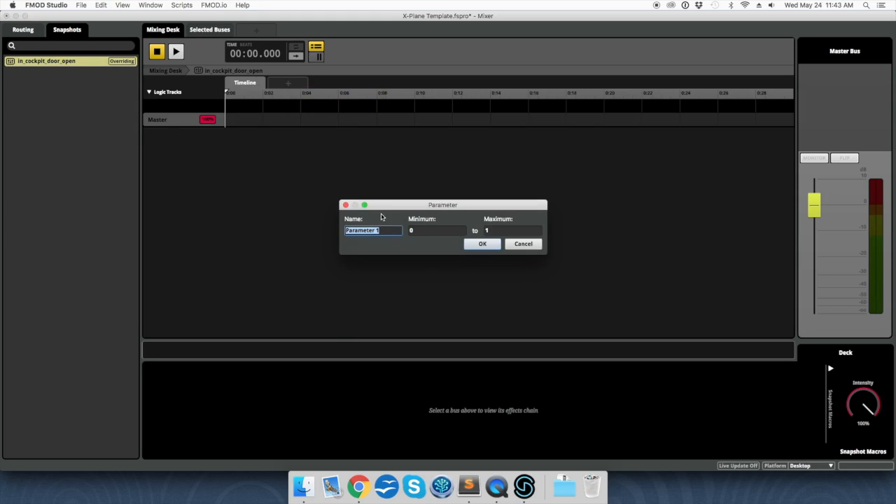
pyautogui.press('super+v')
pyautogui.click(436, 230)
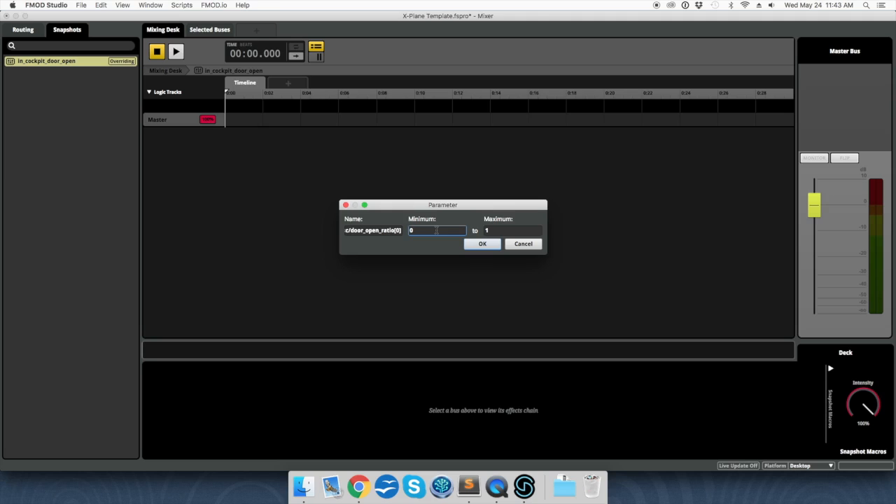
pyautogui.click(499, 231)
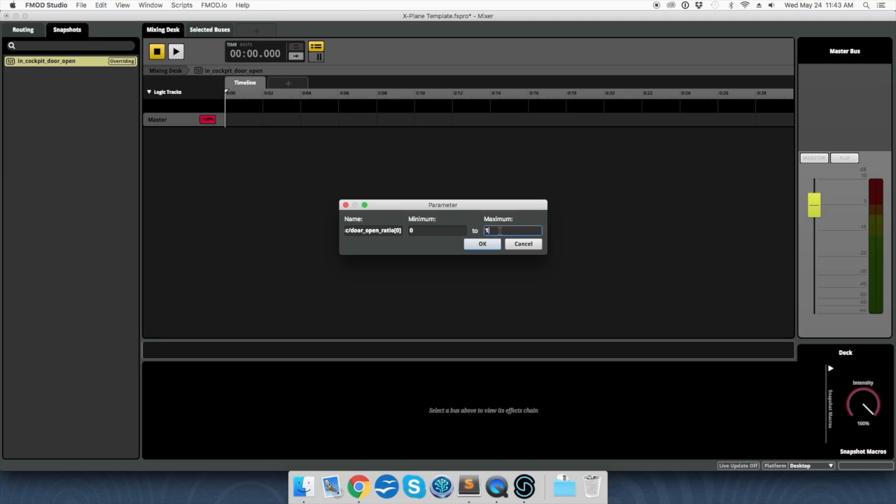
pyautogui.click(475, 246)
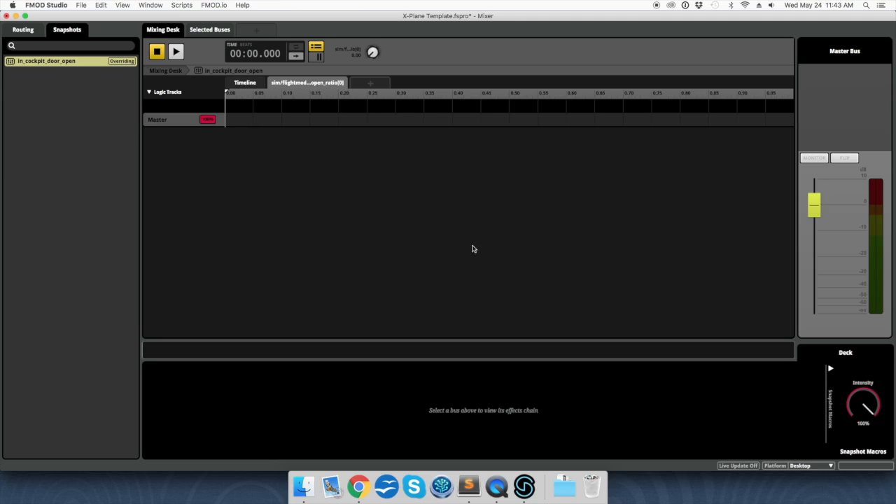
pyautogui.click(317, 57)
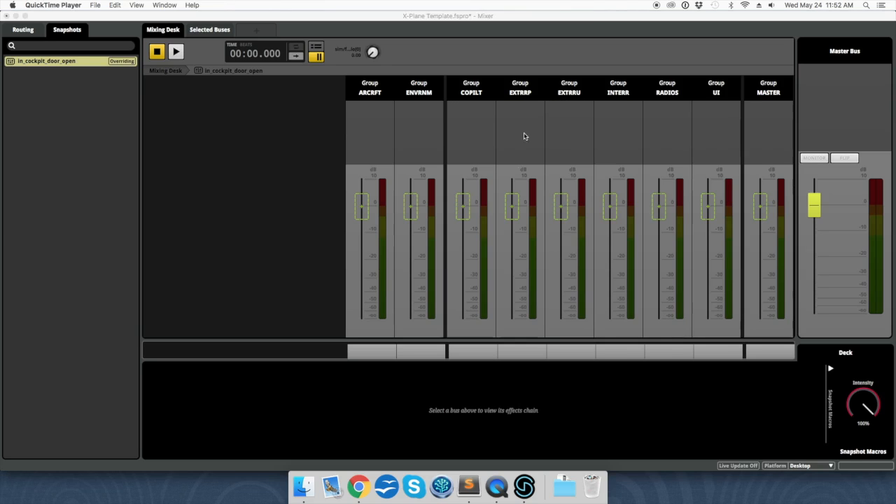
# Step: Scope the EXTRRP bus volume into the in_cockpit_door_open snapshot and show its timeline
pyautogui.click(509, 214)
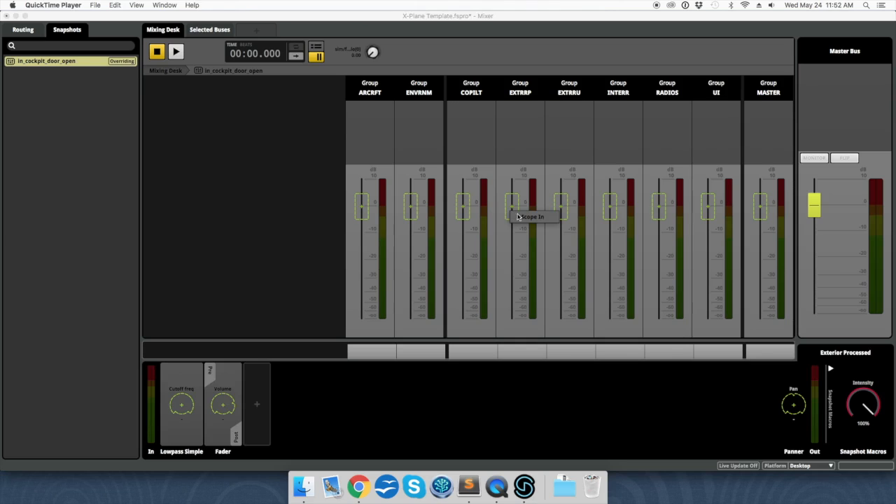
pyautogui.click(521, 217)
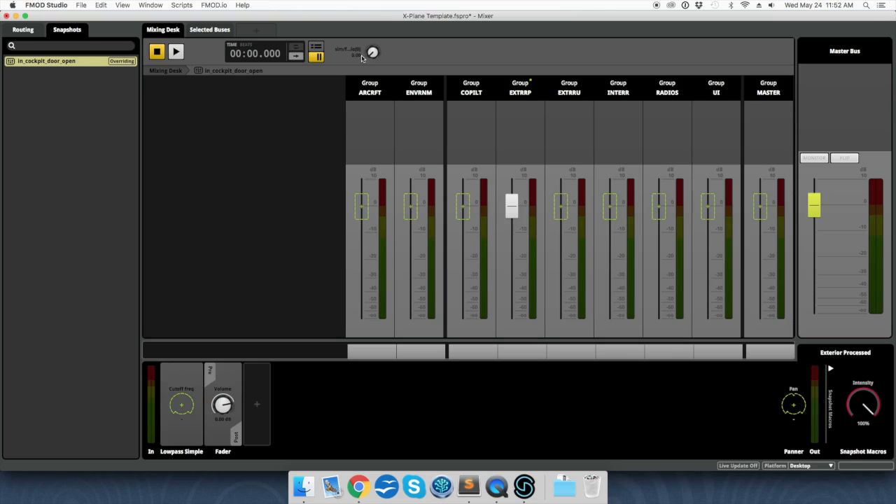
pyautogui.click(319, 48)
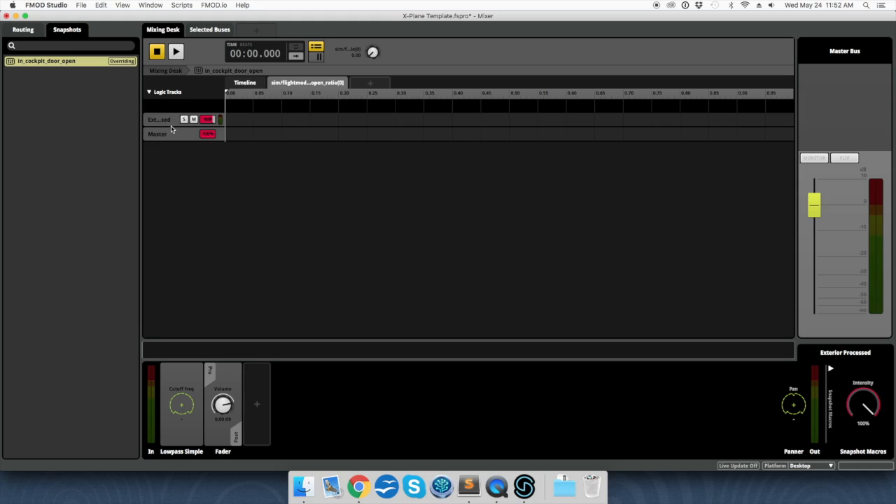
# Step: Scope the lowpass Cutoff freq into the snapshot and add an automation lane for it
pyautogui.rightClick(186, 409)
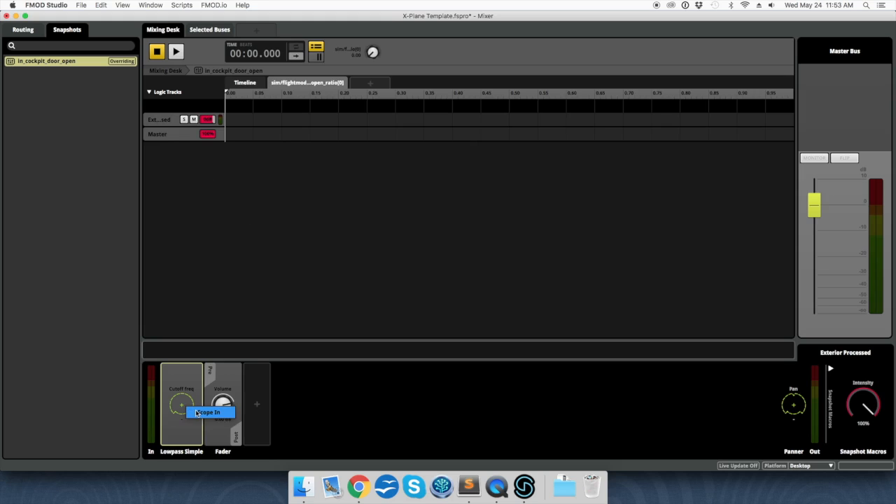
pyautogui.click(197, 413)
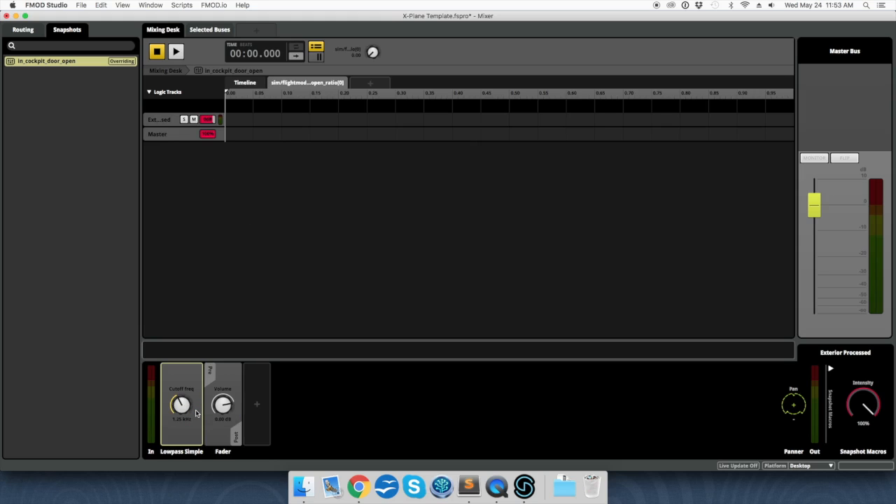
pyautogui.rightClick(183, 408)
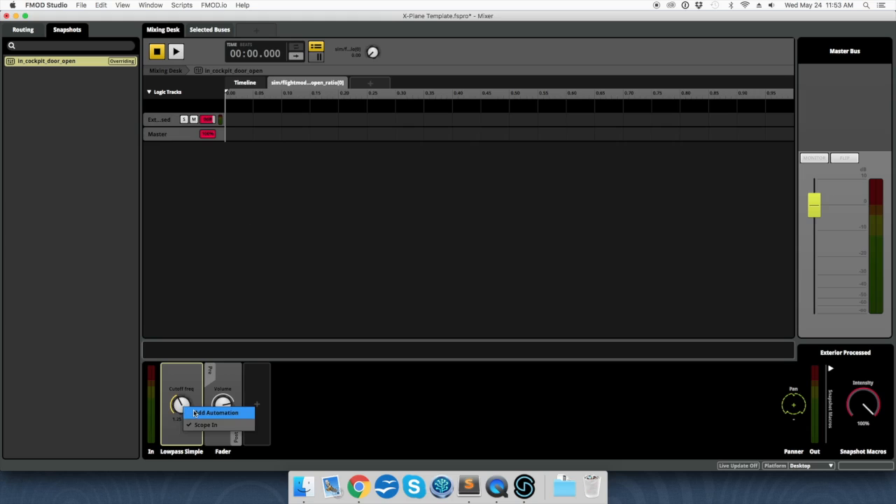
pyautogui.click(195, 413)
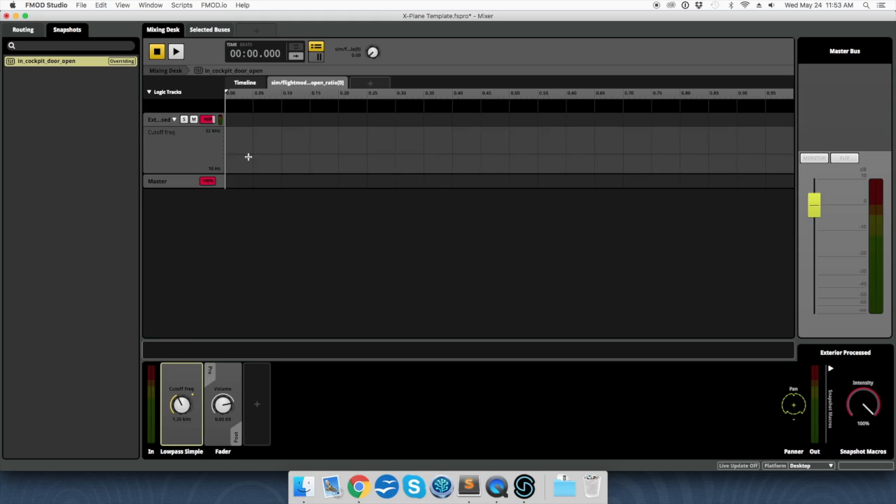
# Step: Shape the cutoff curve from about 78 Hz at door closed to 16.4 kHz fully open
pyautogui.click(226, 155)
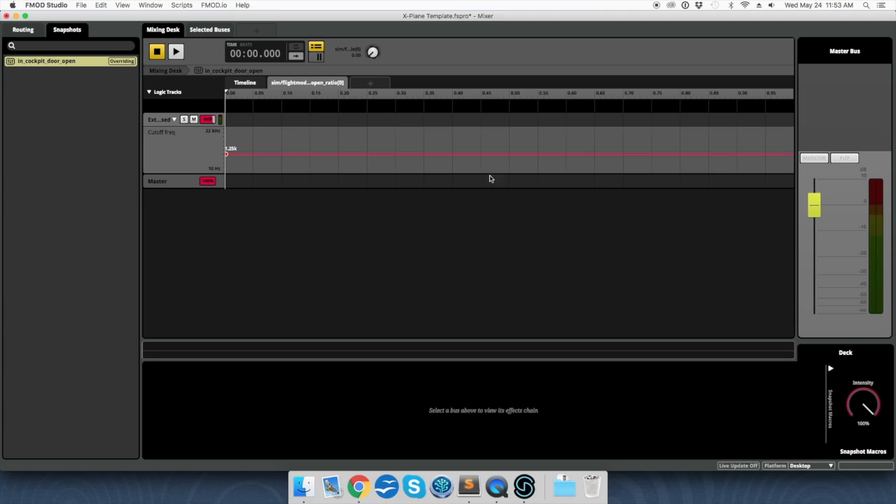
pyautogui.click(790, 154)
pyautogui.moveTo(226, 154); pyautogui.dragTo(226, 170)
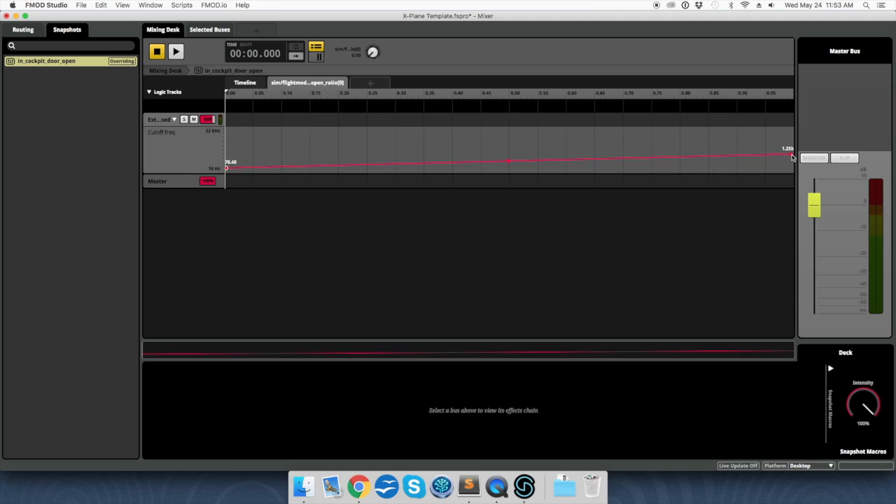
pyautogui.moveTo(791, 156); pyautogui.dragTo(794, 133)
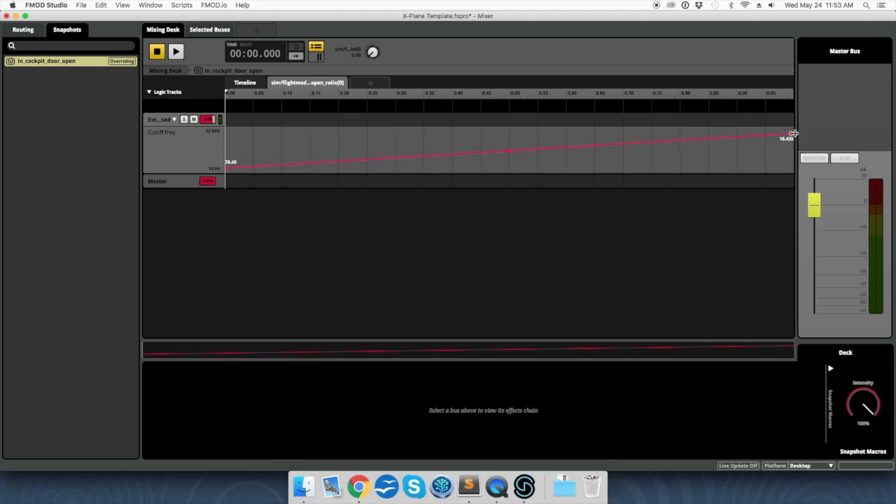
pyautogui.click(82, 5)
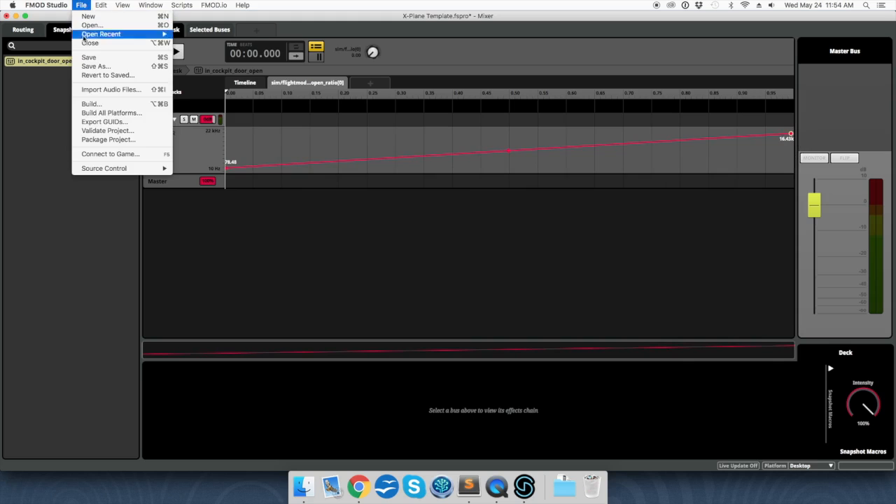
# Step: Export the project's GUIDs to GUIDs.txt in the Build folder
pyautogui.click(85, 57)
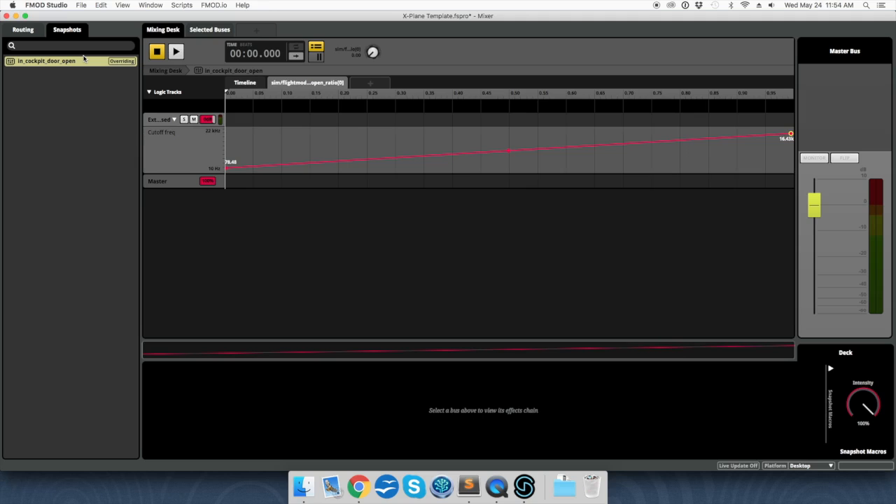
pyautogui.click(80, 5)
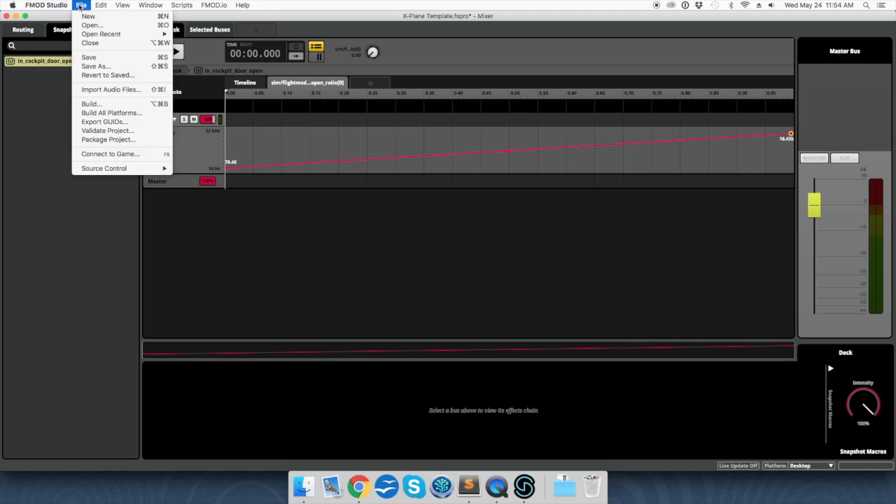
pyautogui.click(94, 122)
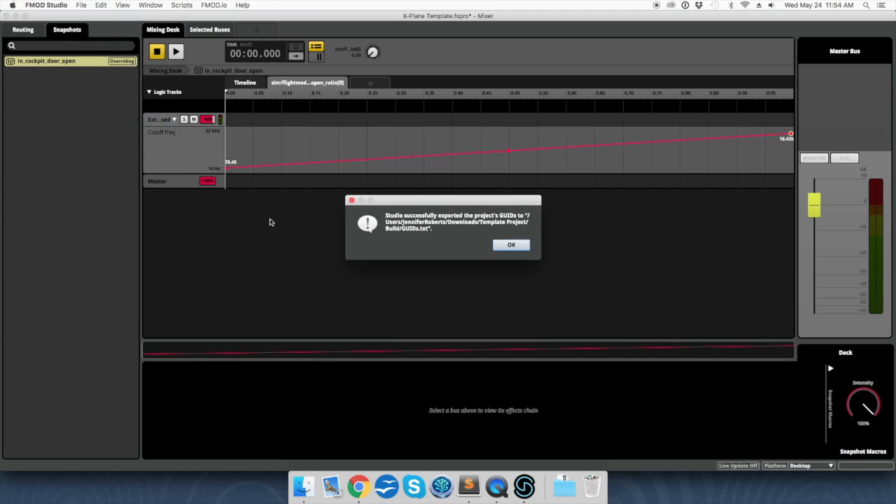
pyautogui.click(513, 245)
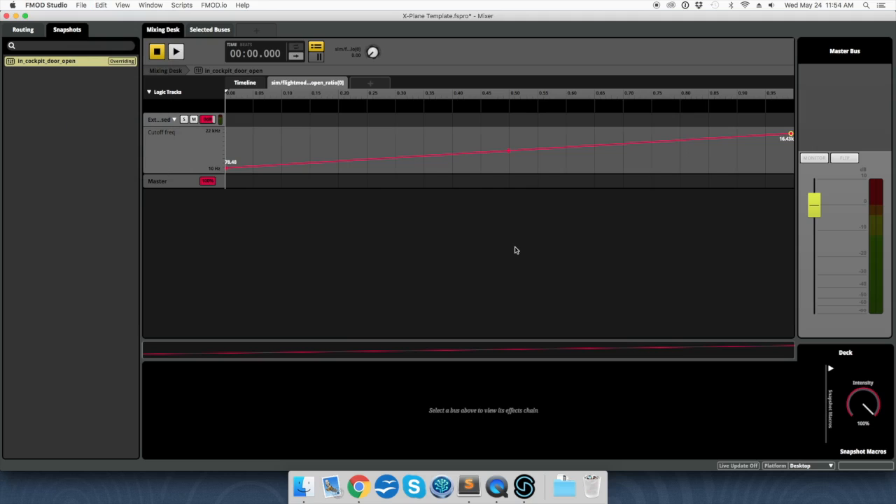
# Step: Build the project's sound banks and switch over to Finder
pyautogui.click(81, 5)
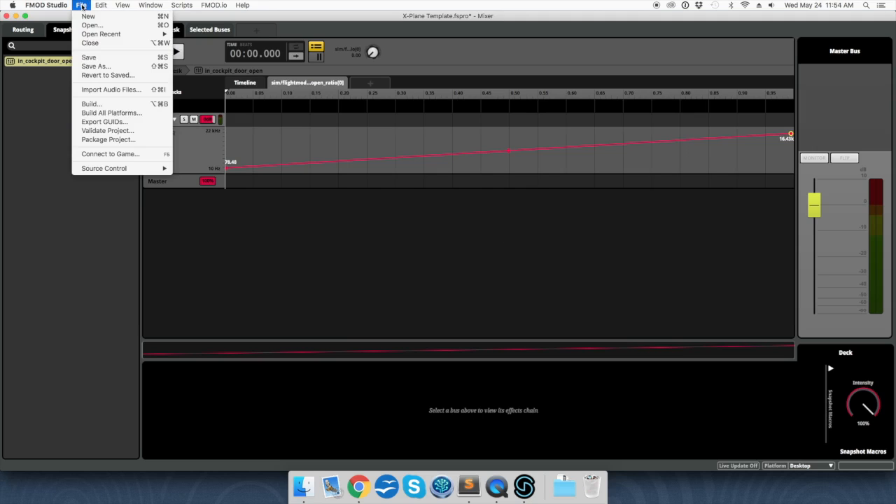
pyautogui.click(94, 103)
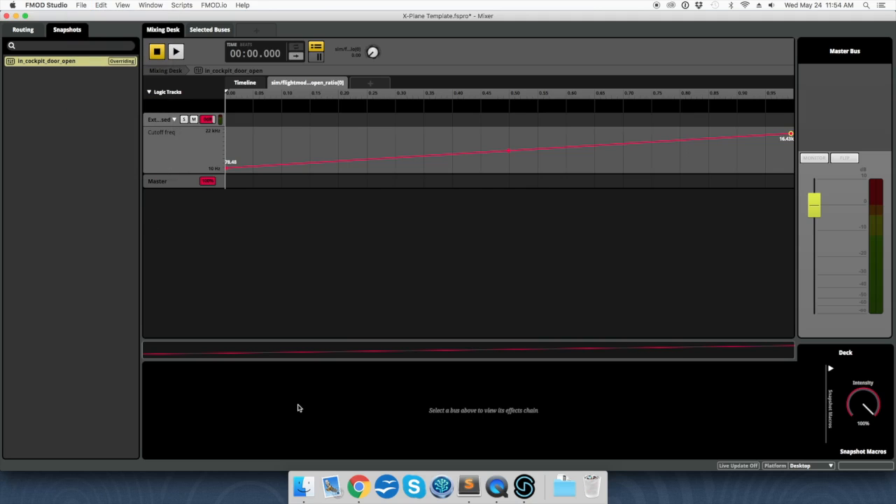
pyautogui.click(303, 485)
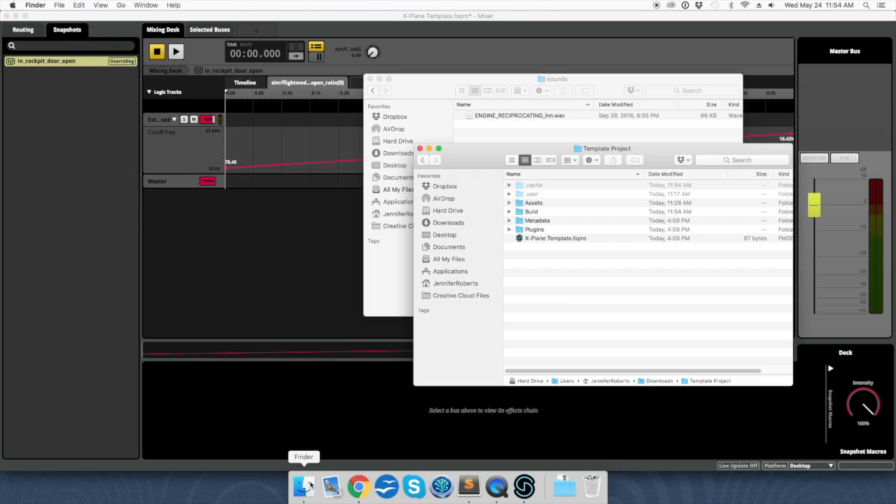
# Step: Quick Look GUIDs.txt in the Template Project's Build folder
pyautogui.doubleClick(530, 215)
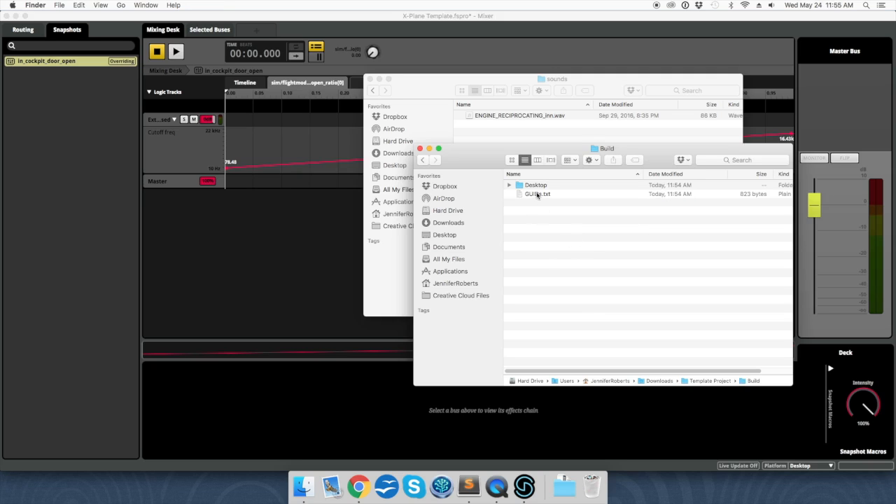
pyautogui.click(538, 195)
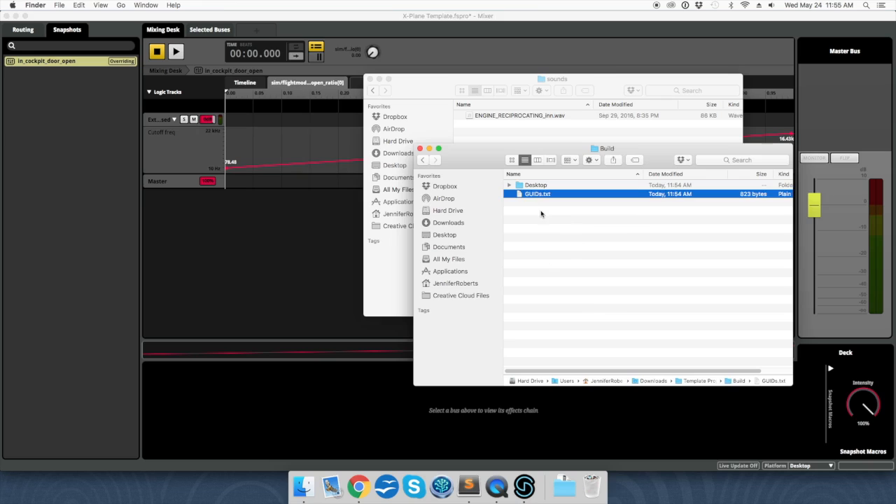
pyautogui.press('space')
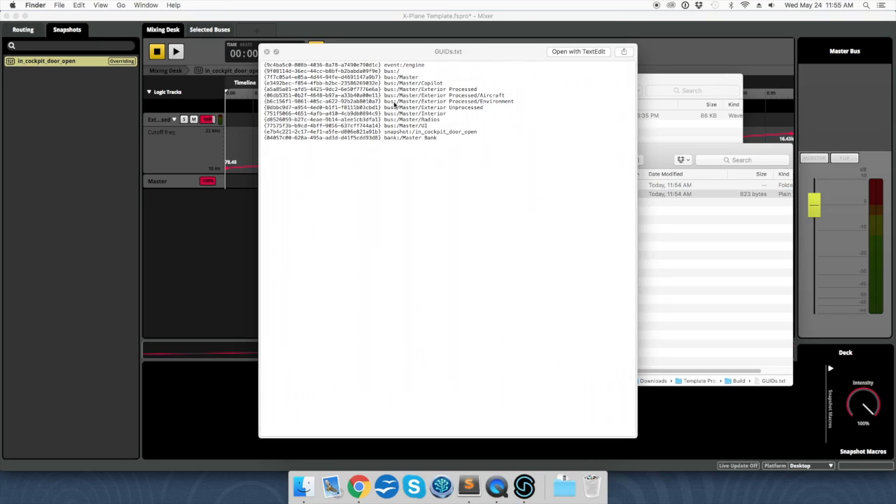
# Step: Close the preview and bring the X-Plane 1101 demo folder window forward
pyautogui.click(407, 64)
pyautogui.click(413, 133)
pyautogui.click(414, 138)
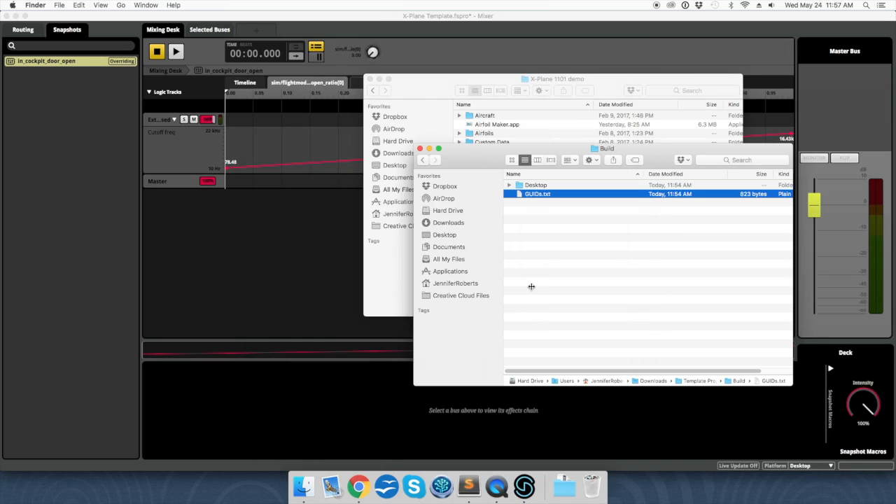
# Step: Navigate to Aircraft > Laminar Research > Baron B58 in the X-Plane 1101 demo folder
pyautogui.click(410, 82)
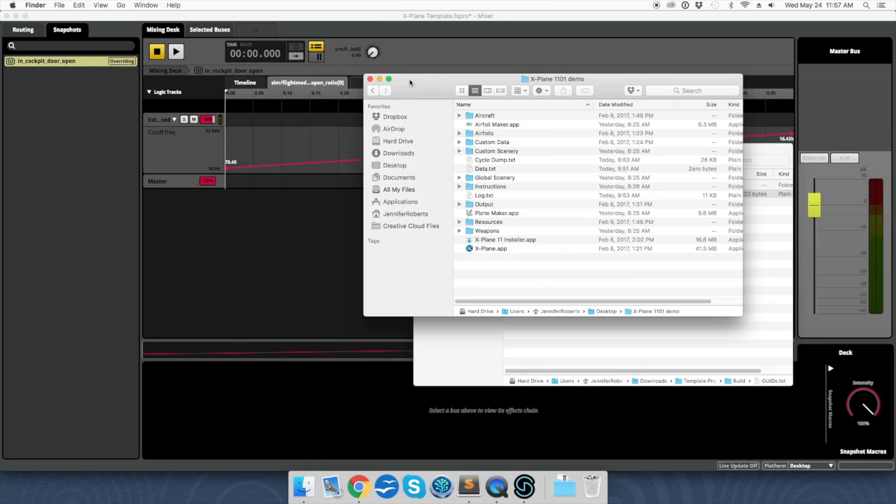
pyautogui.click(486, 117)
pyautogui.doubleClick(486, 117)
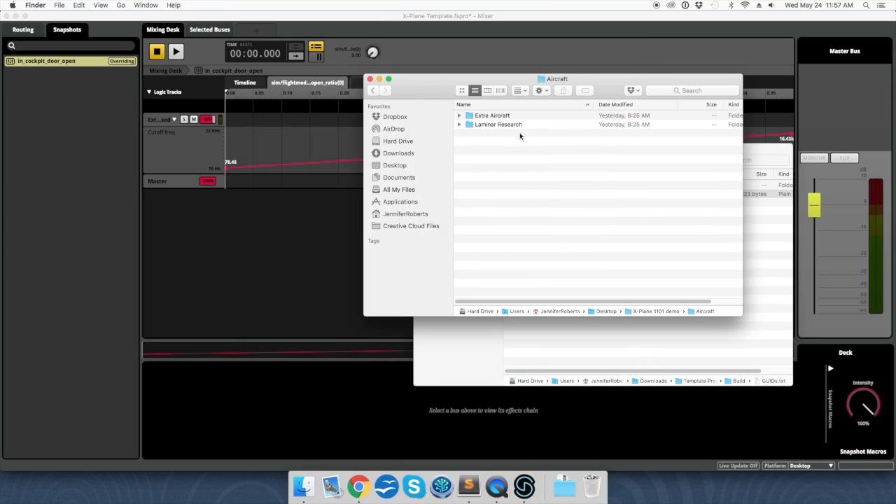
pyautogui.doubleClick(507, 124)
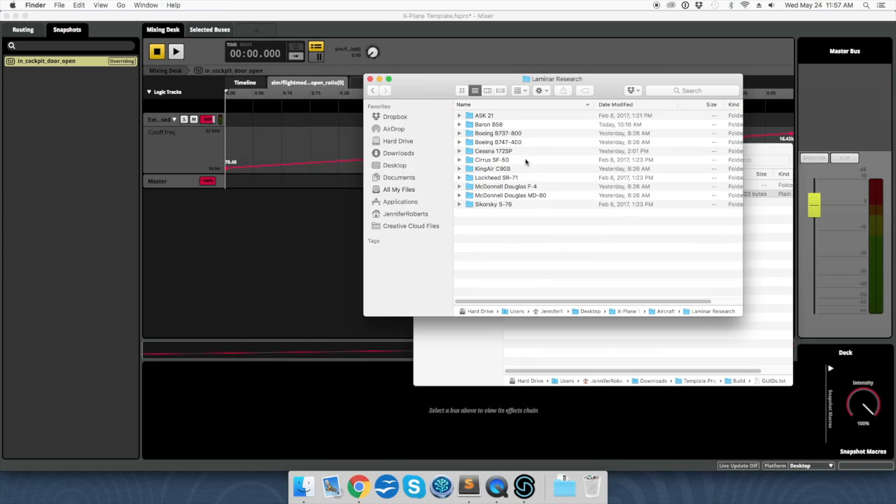
pyautogui.doubleClick(506, 126)
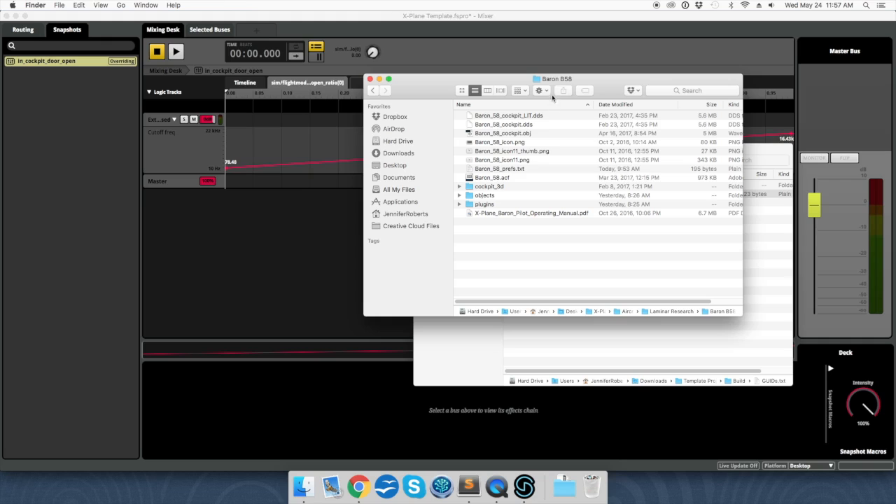
# Step: Create a new folder named fmod in Baron B58 and open it
pyautogui.click(541, 90)
pyautogui.click(556, 102)
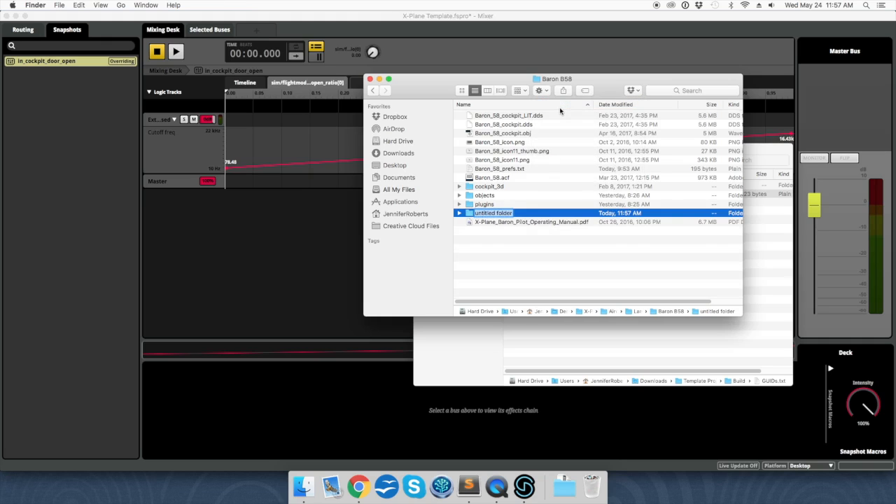
pyautogui.write('fmod')
pyautogui.press('Return')
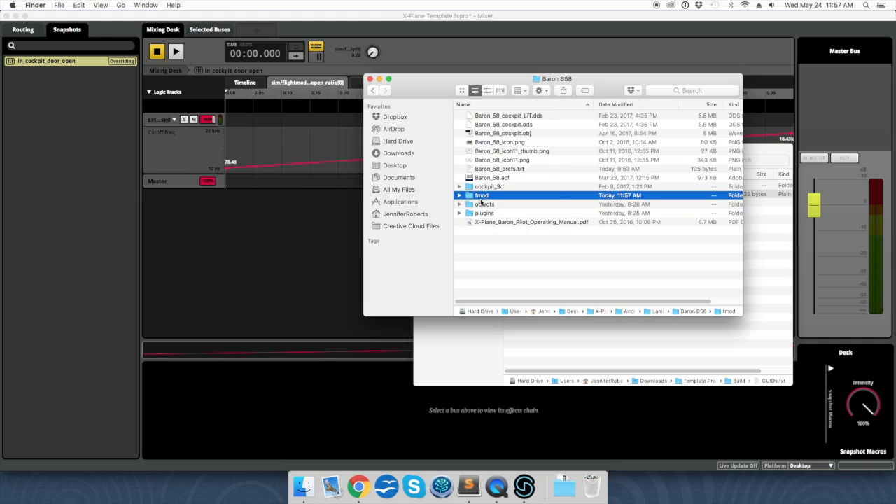
pyautogui.click(479, 197)
pyautogui.doubleClick(478, 196)
# Step: Paste the copied GUIDs.txt into the fmod folder
pyautogui.click(550, 330)
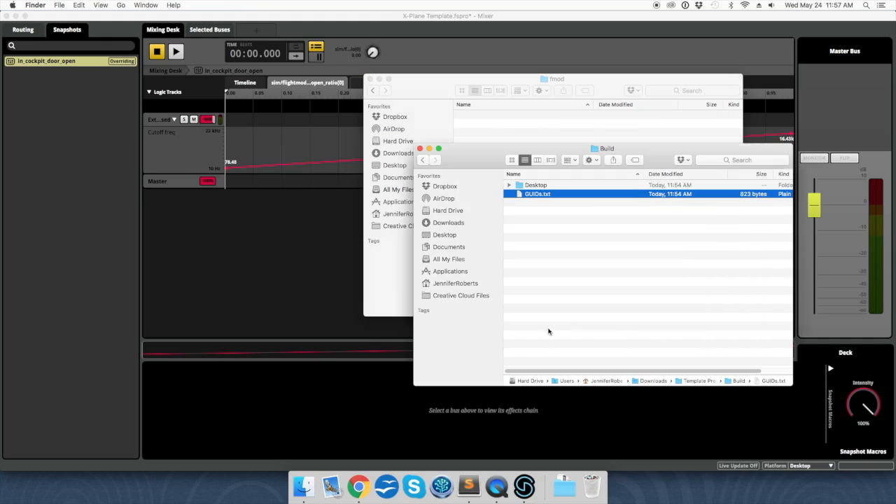
pyautogui.click(522, 133)
pyautogui.press('super+v')
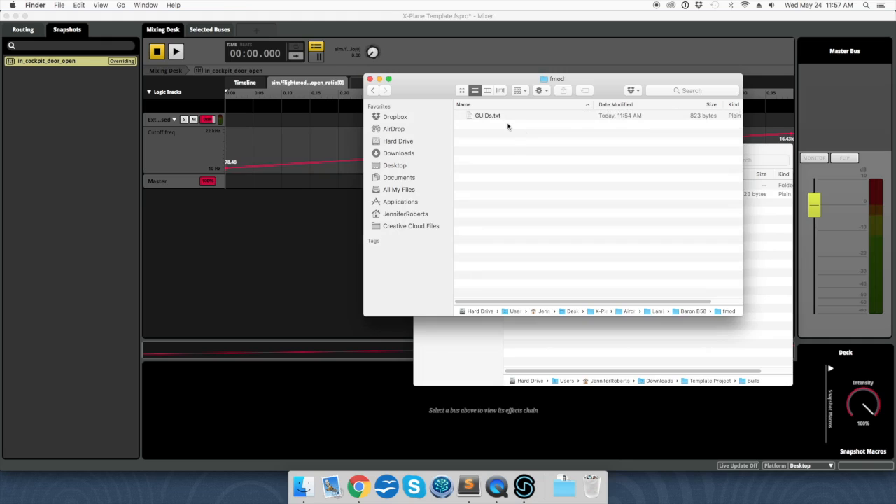
pyautogui.click(564, 336)
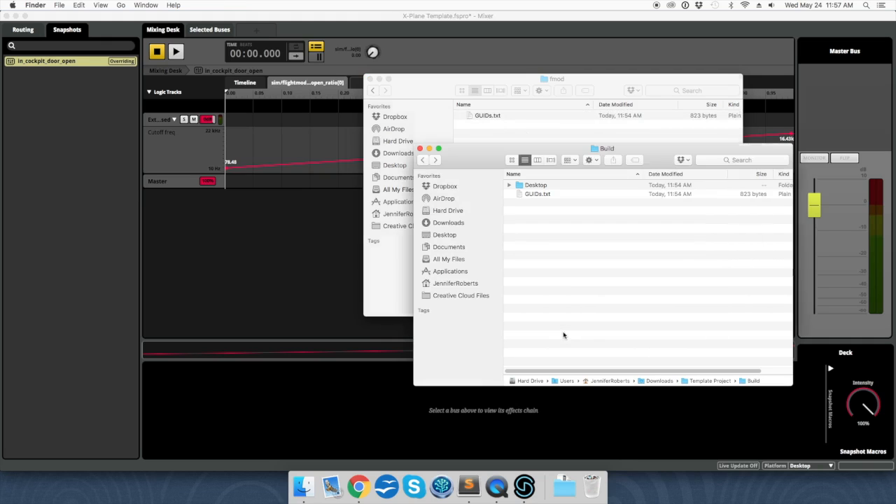
# Step: Copy Master Bank.bank from Build > Desktop and paste it into the fmod folder
pyautogui.click(536, 186)
pyautogui.doubleClick(535, 186)
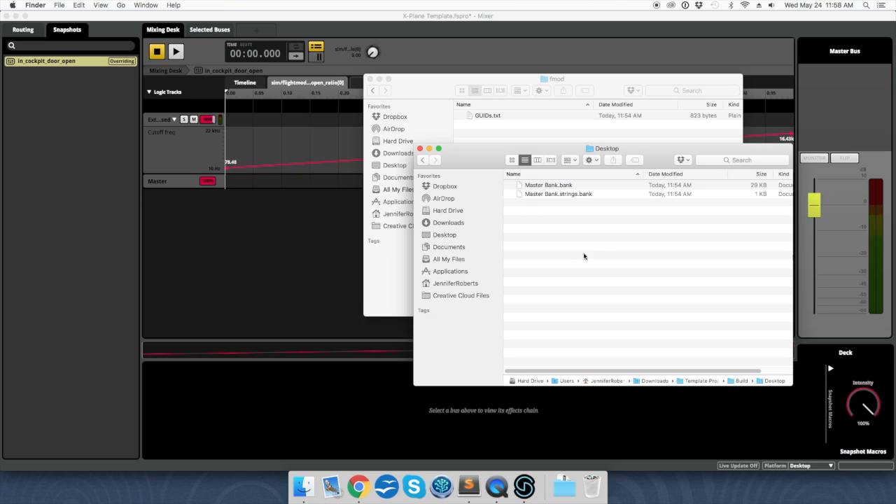
pyautogui.click(552, 185)
pyautogui.press('super+c')
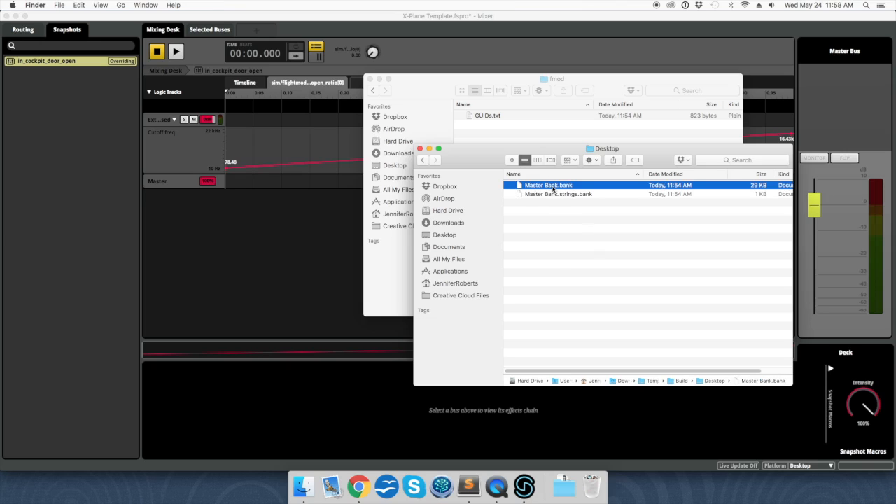
pyautogui.click(530, 139)
pyautogui.press('super+v')
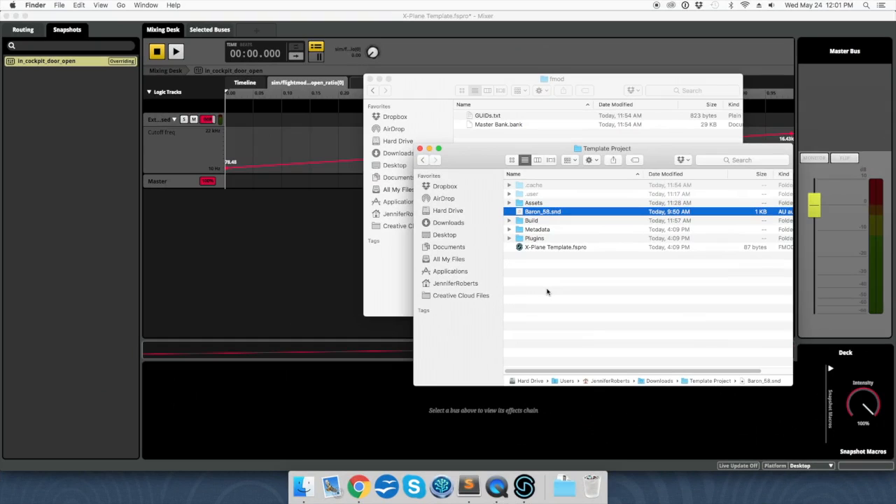
pyautogui.moveTo(540, 212); pyautogui.dragTo(470, 483)
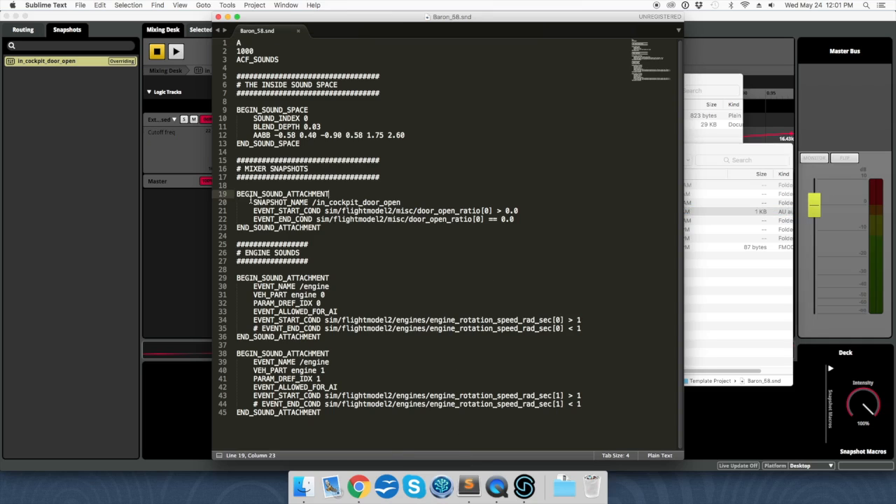
pyautogui.click(302, 202)
pyautogui.click(306, 283)
pyautogui.click(307, 361)
# Step: Move Baron_58.snd from Template Project into the fmod folder, keeping its name
pyautogui.click(218, 16)
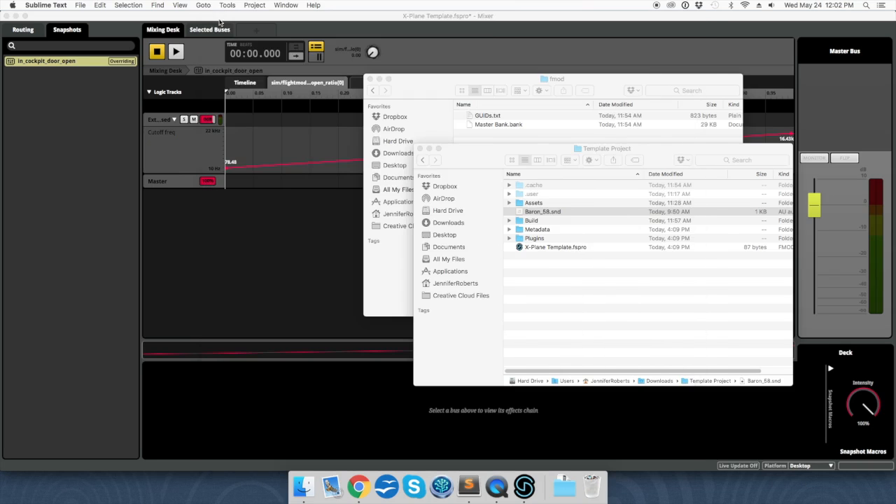
pyautogui.click(552, 292)
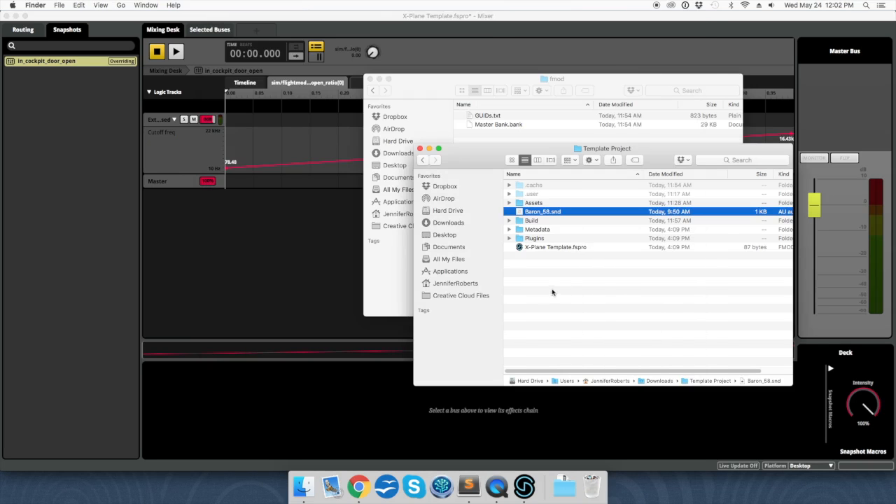
pyautogui.click(546, 214)
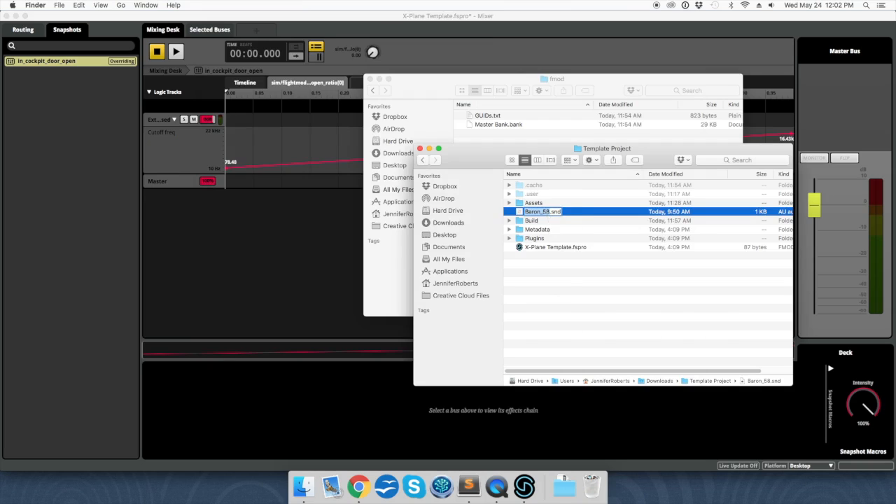
pyautogui.press('Return')
pyautogui.moveTo(545, 214); pyautogui.dragTo(536, 130)
# Step: Check that Baron_58.snd now sits in the Baron B58 fmod folder
pyautogui.click(485, 134)
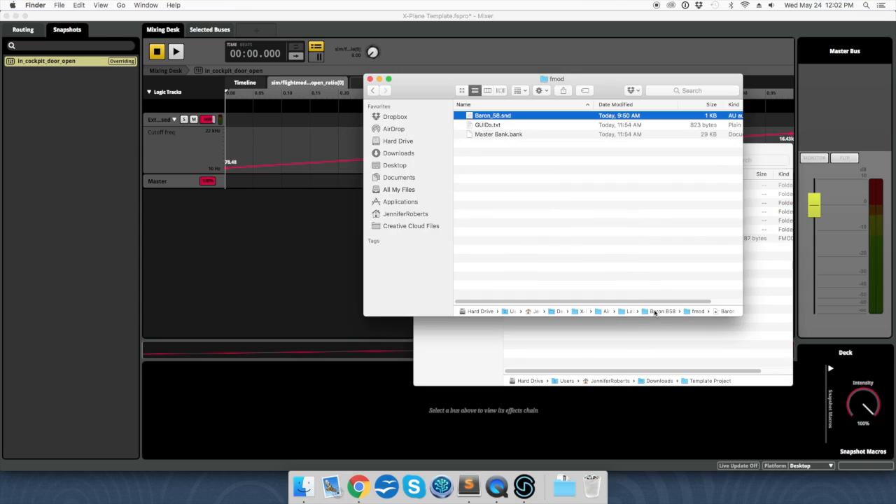
pyautogui.doubleClick(660, 312)
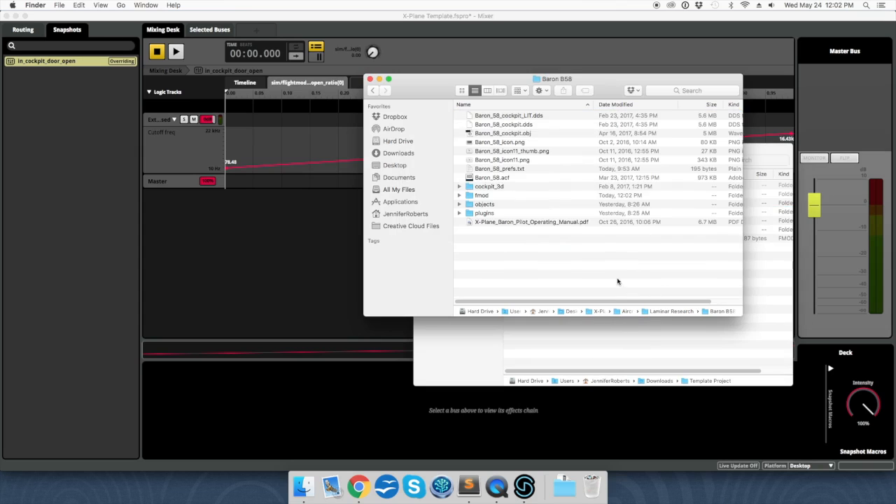
pyautogui.click(488, 179)
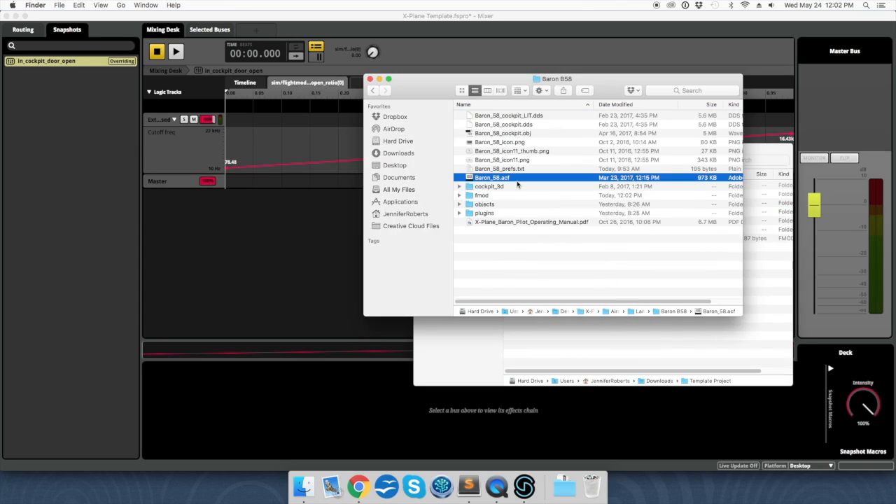
pyautogui.doubleClick(484, 195)
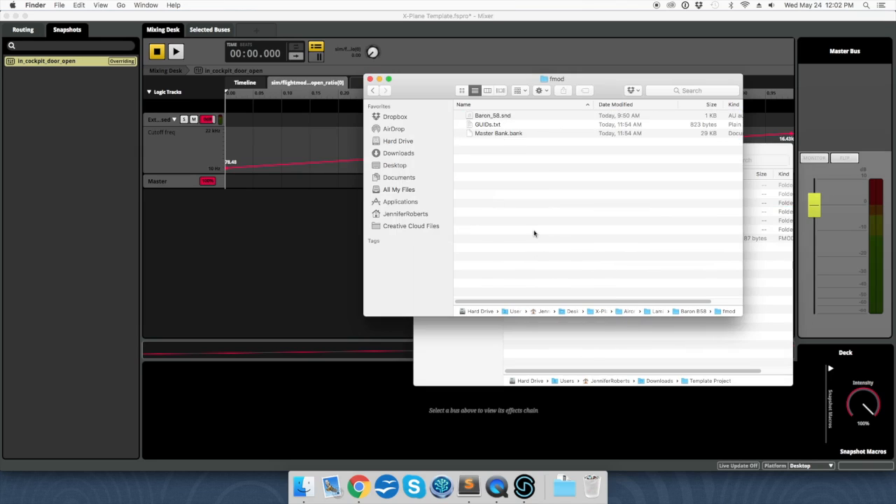
pyautogui.click(486, 116)
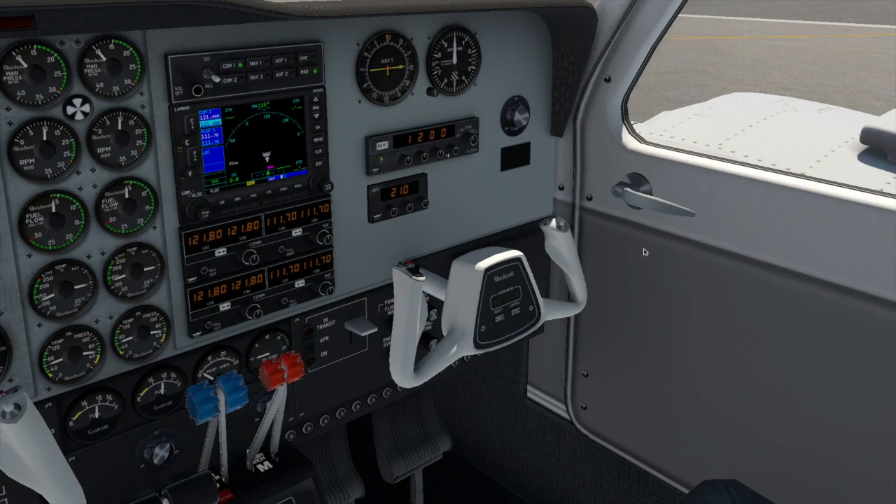
# Step: Turn toward the Baron 58 cabin door, open it, then close it again
pyautogui.moveTo(653, 250); pyautogui.dragTo(673, 252)
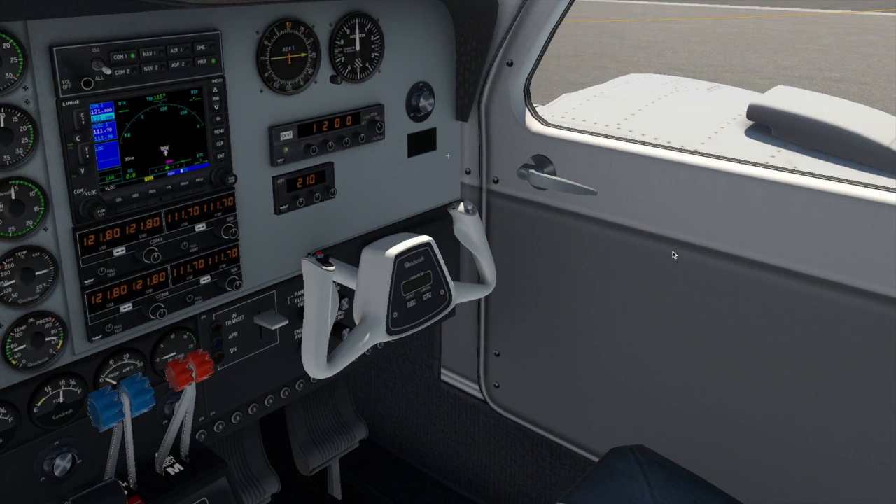
pyautogui.click(555, 191)
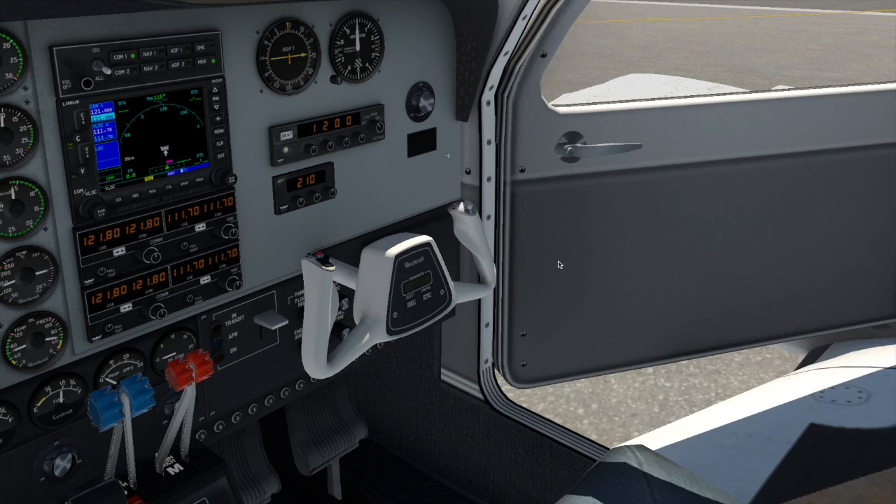
pyautogui.click(598, 152)
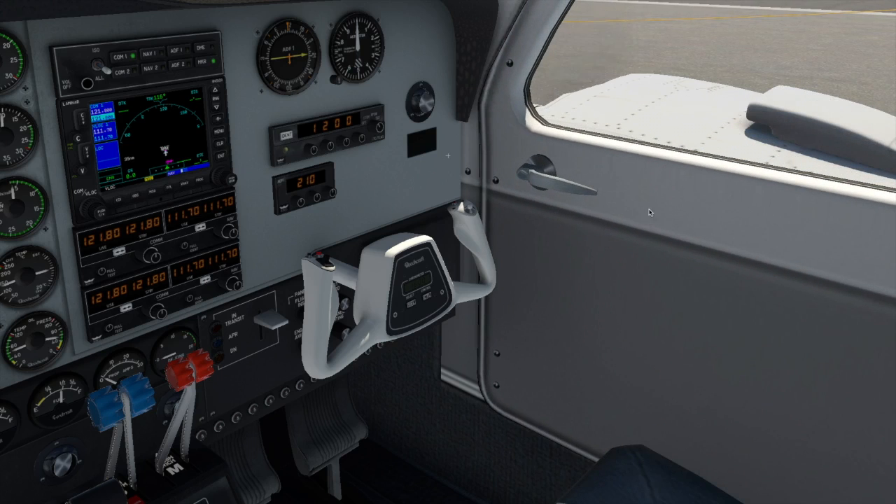
# Step: From the centre panel view, pull both Baron throttles to idle and push the prop lever forward, then pause
pyautogui.click(555, 220)
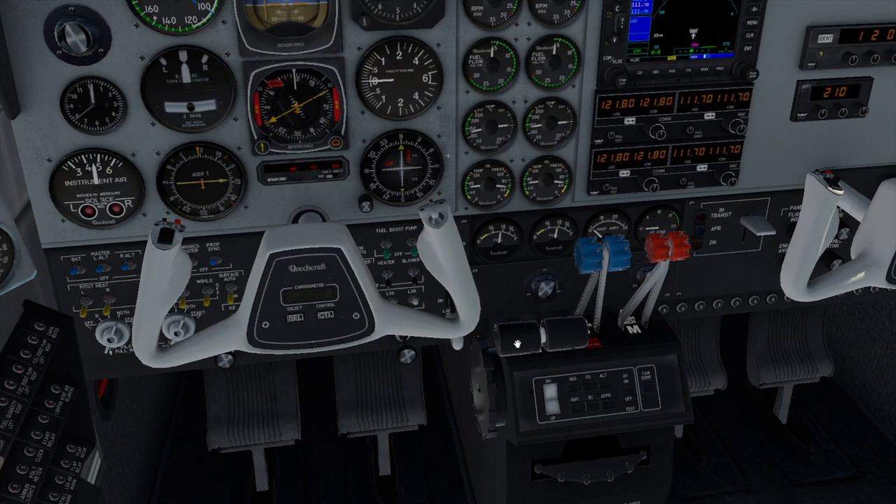
pyautogui.moveTo(517, 343); pyautogui.dragTo(508, 252)
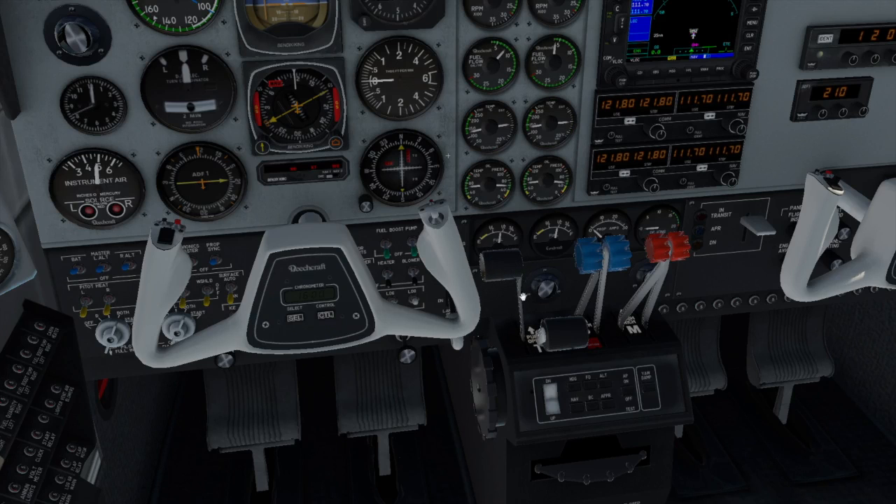
pyautogui.moveTo(560, 336); pyautogui.dragTo(516, 354)
pyautogui.moveTo(546, 261); pyautogui.dragTo(552, 349)
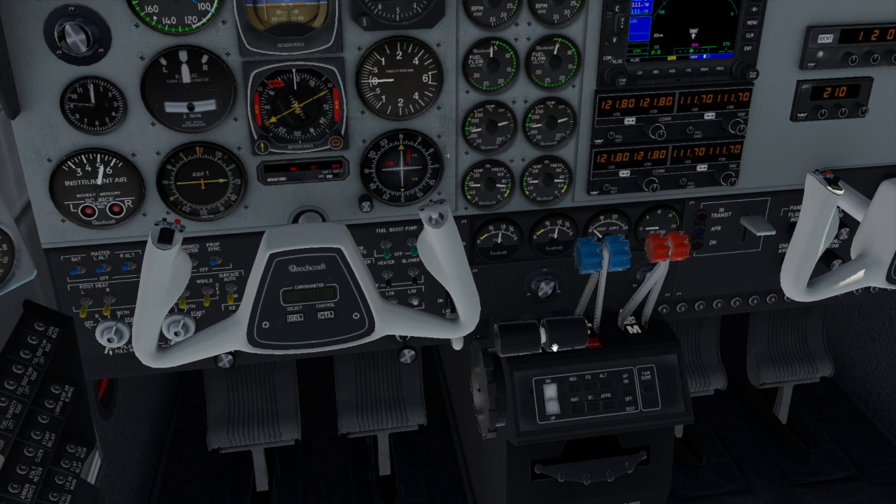
pyautogui.press('p')
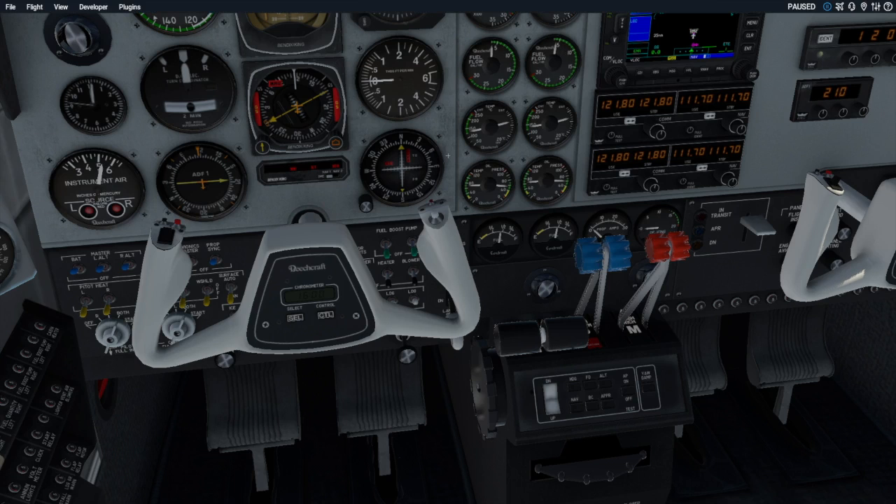